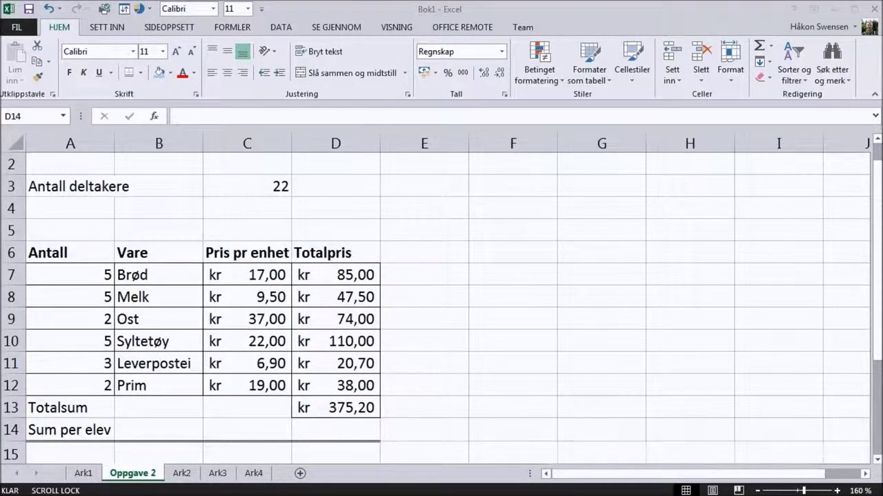
Step: Go to sheet Ark3 and select the Reisemåte header cell A3
left_click(218, 475)
left_click(218, 474)
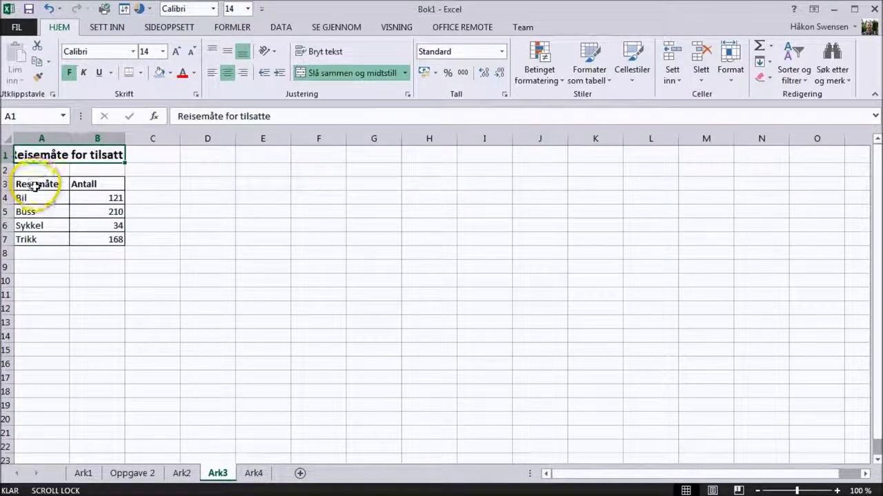
left_click(26, 186)
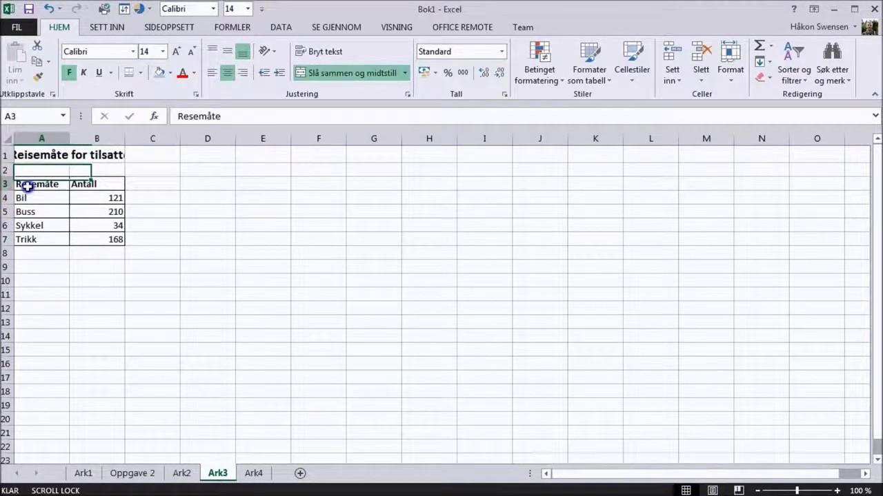
Step: Insert a 3D pie chart of A3:B7, plotting the Bil, Buss, Sykkel and Trikk counts
mouse_move(89, 182)
left_mouse_down()
mouse_move(103, 181)
mouse_move(111, 238)
left_mouse_up()
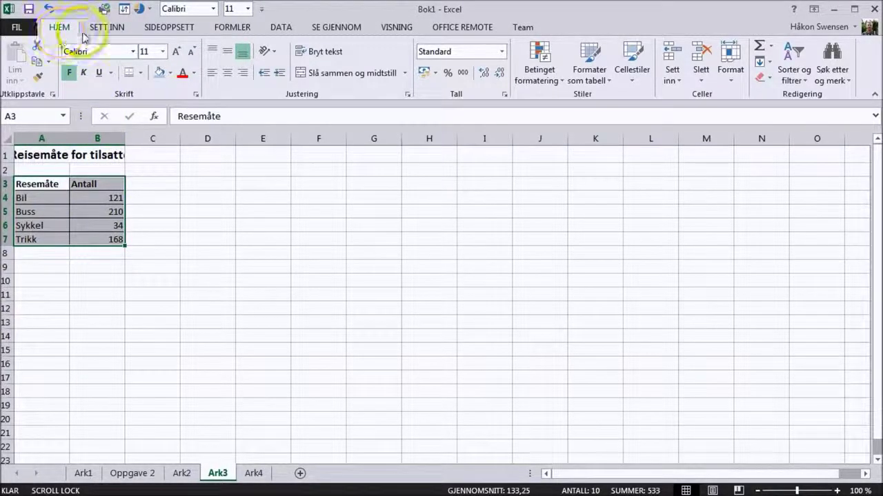
left_click(107, 28)
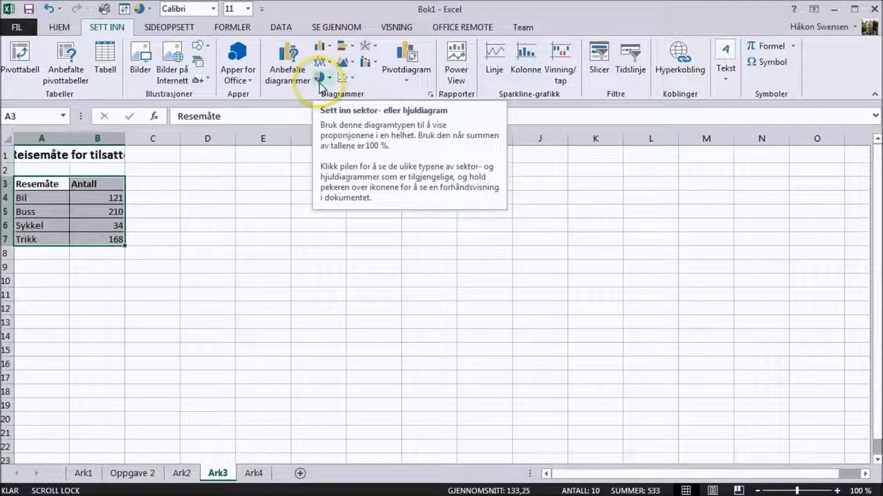
left_click(320, 85)
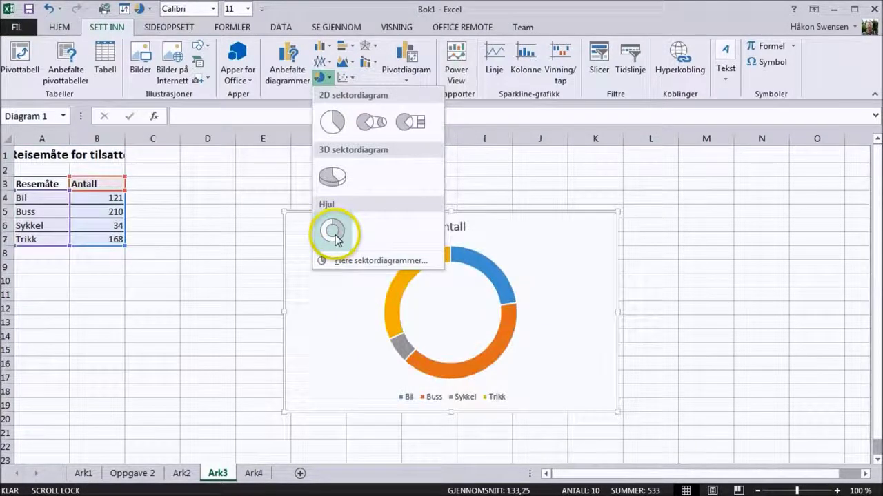
left_click(338, 179)
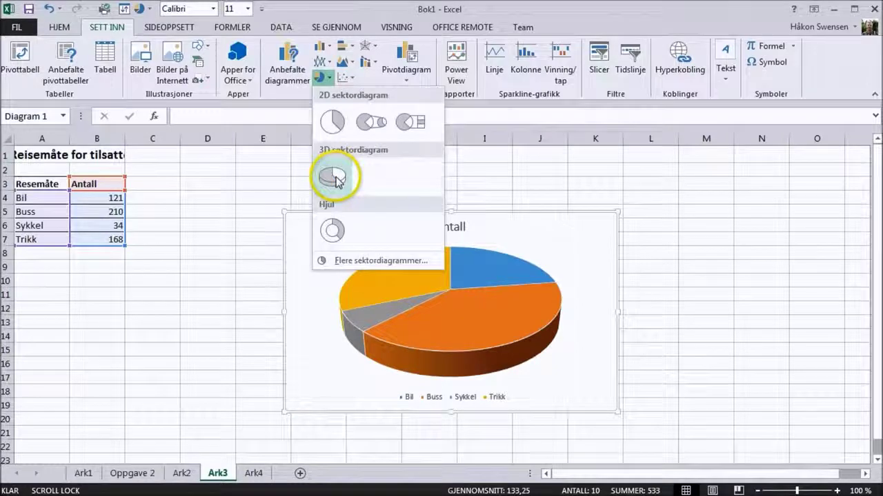
left_click(365, 213)
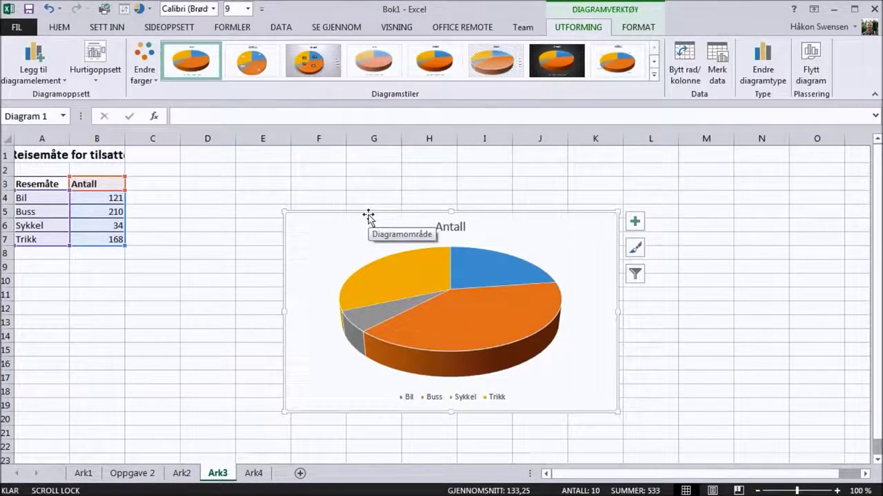
Step: Reposition the 'Antall' pie chart up and to the left, next to the travel-mode table
left_click_drag(368, 213, 326, 195)
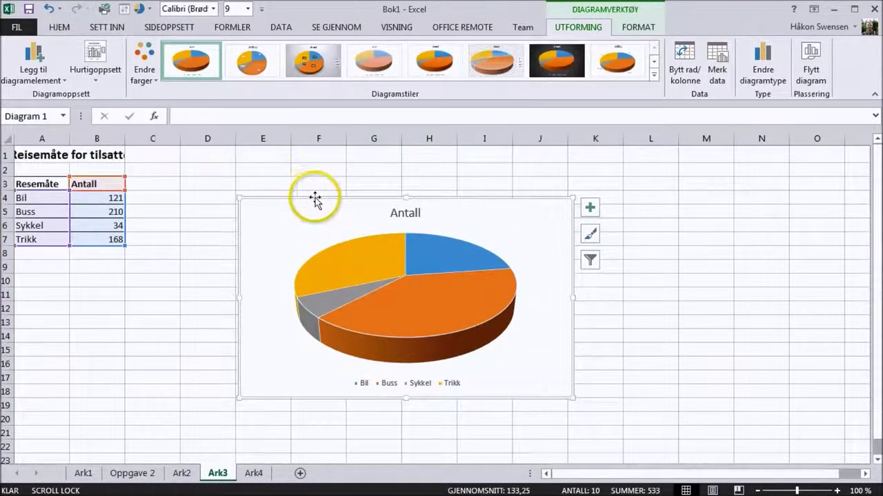
mouse_move(294, 183)
left_mouse_down()
mouse_move(244, 173)
mouse_move(274, 184)
mouse_move(262, 173)
left_mouse_up()
left_click(256, 186)
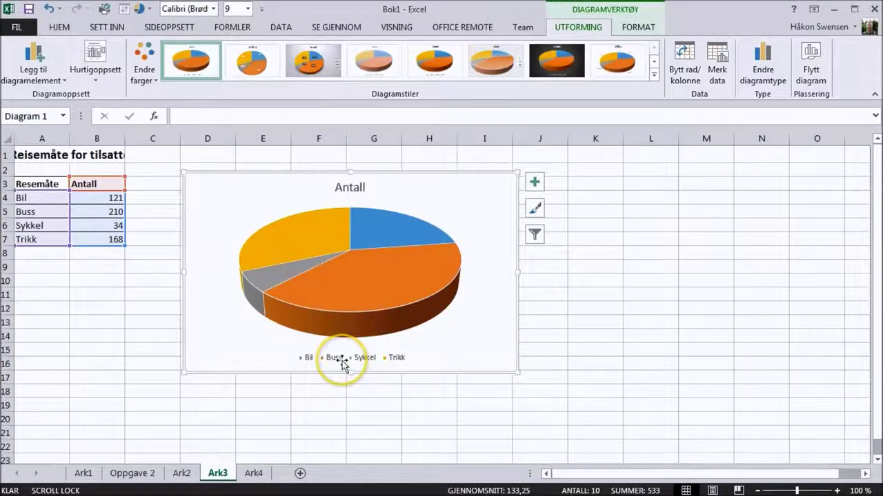
mouse_move(382, 280)
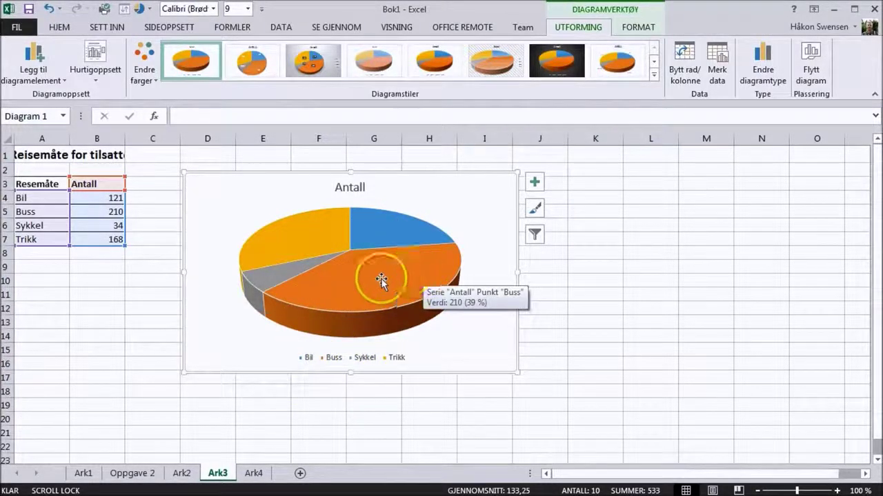
left_click_drag(257, 286, 384, 368)
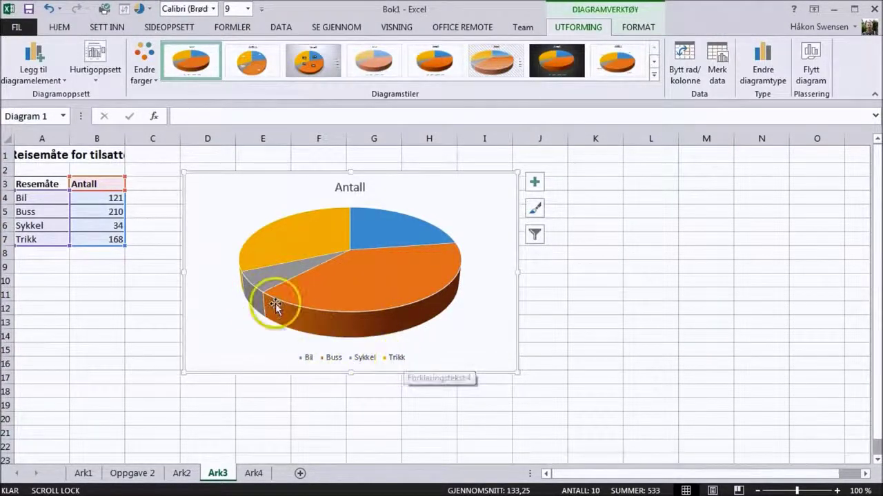
mouse_move(295, 233)
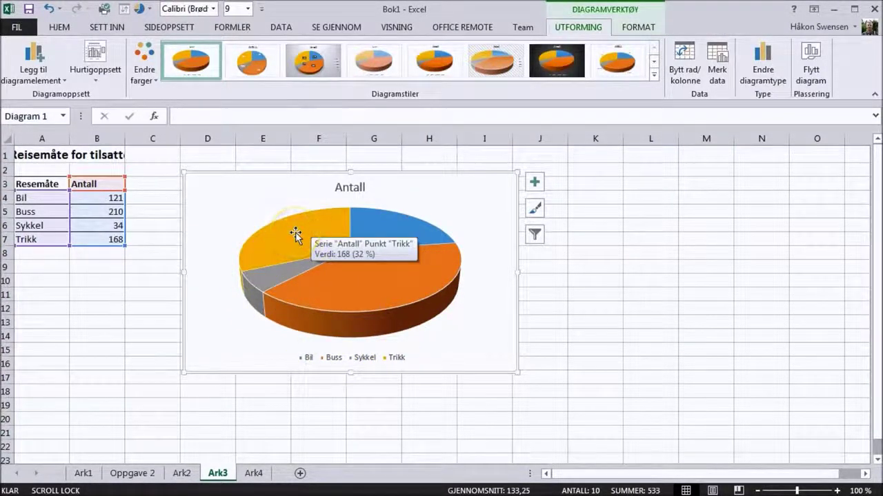
mouse_move(295, 232)
left_mouse_down()
mouse_move(429, 287)
mouse_move(390, 273)
left_mouse_up()
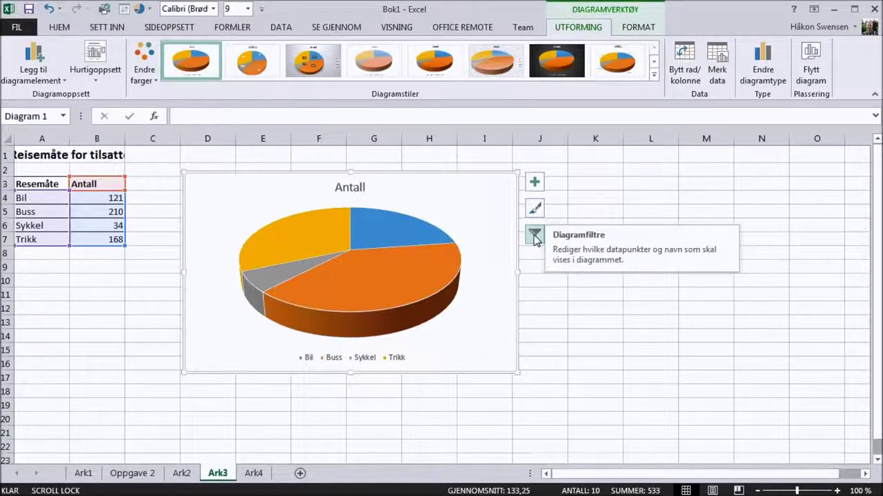
left_click(535, 183)
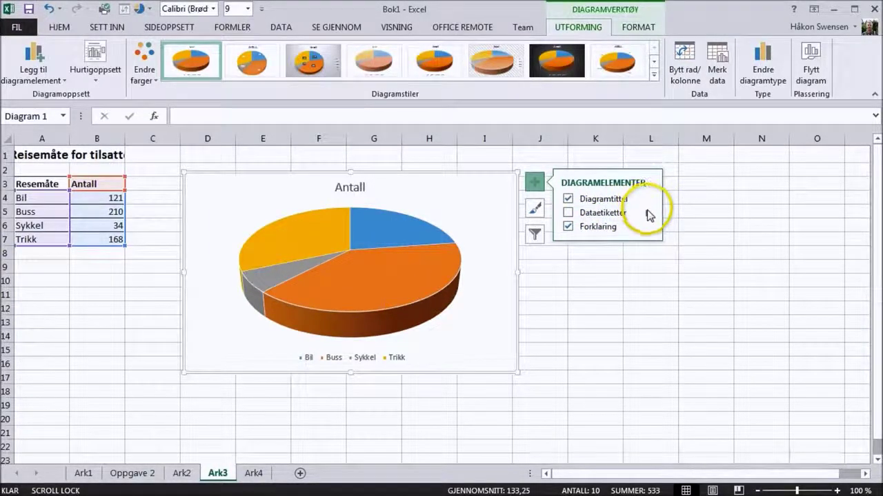
Step: Add data callout labels to the pie: Bil 23 %, Buss 39 %, Sykkel 6 %, Trikk 32 %
left_click(648, 214)
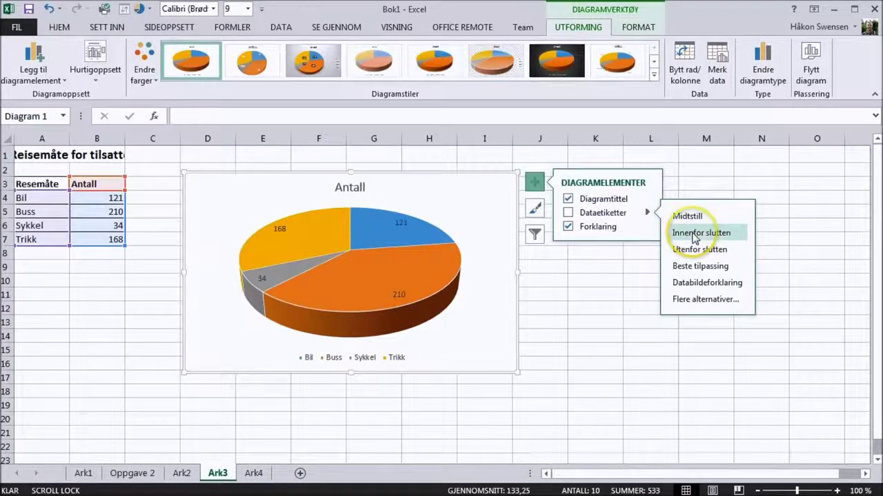
left_click(702, 252)
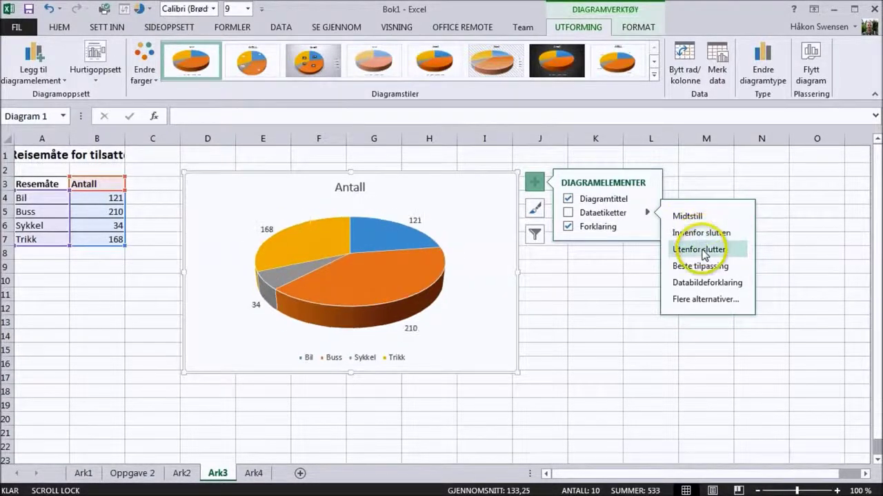
left_click(707, 286)
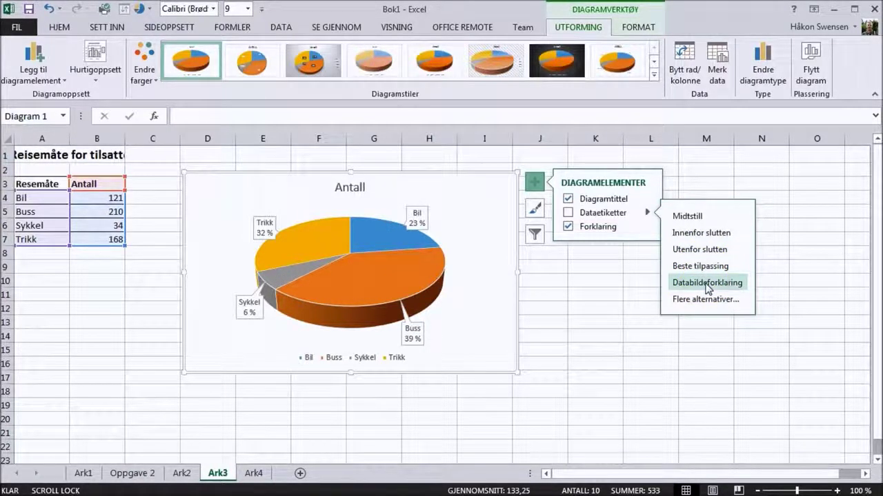
left_click(707, 300)
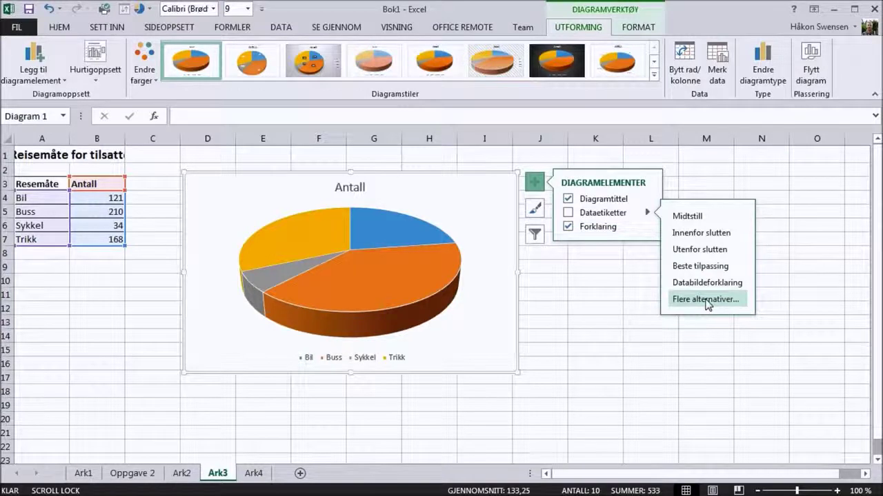
left_click(698, 287)
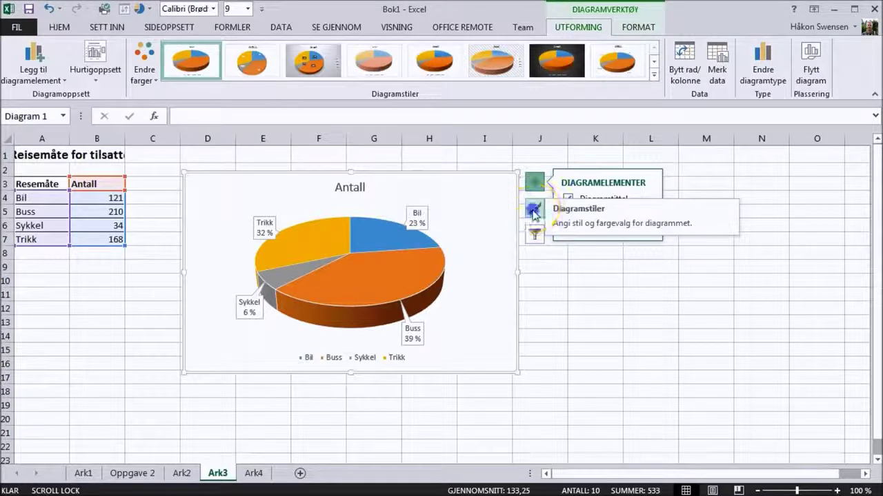
Step: Preview chart styles but keep the original, then filter Sykkel out of the pie
left_click(536, 208)
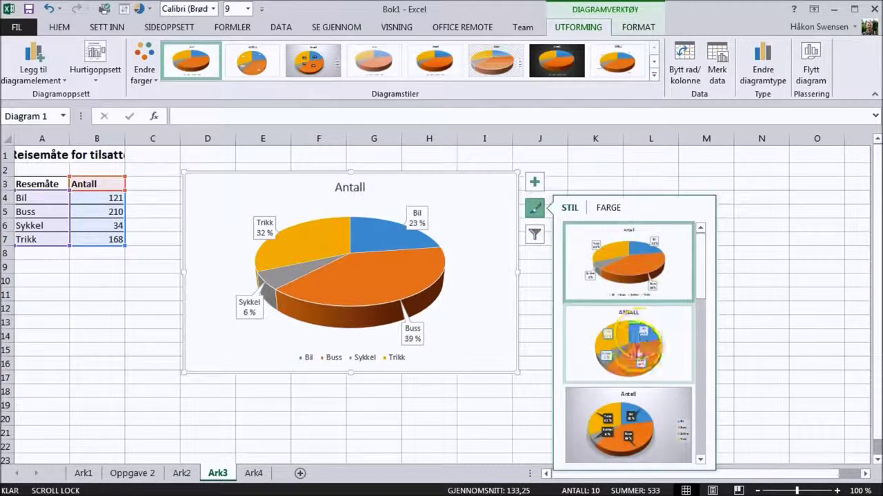
left_click(632, 424)
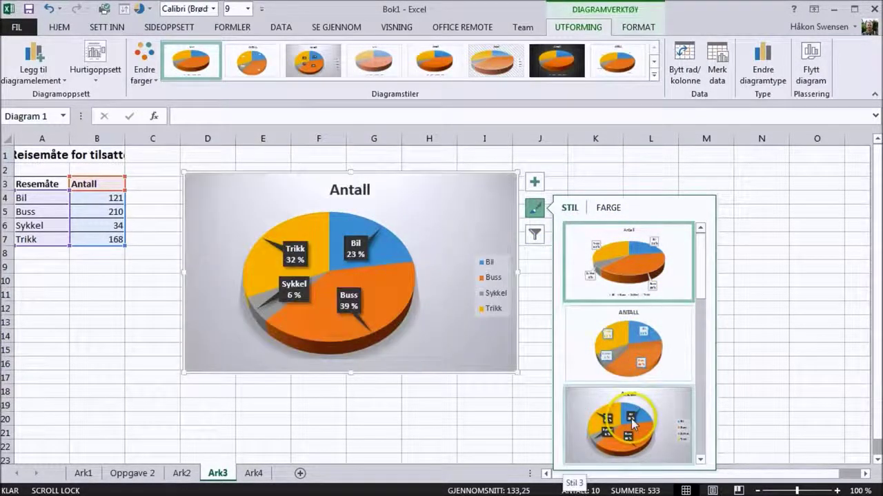
left_click_drag(704, 289, 705, 338)
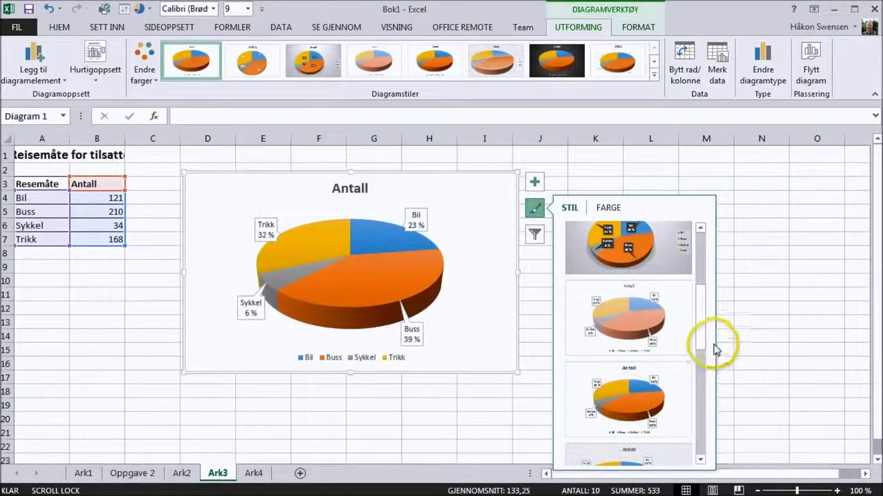
left_click_drag(700, 329, 700, 383)
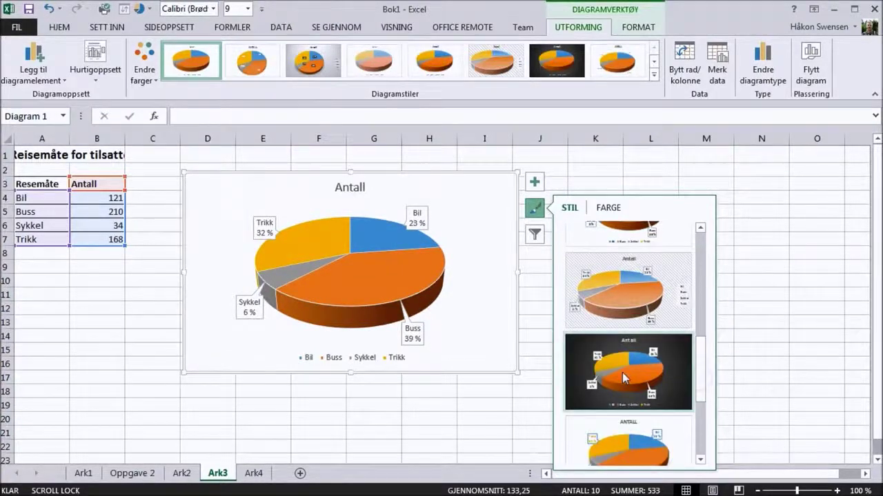
left_click(630, 316)
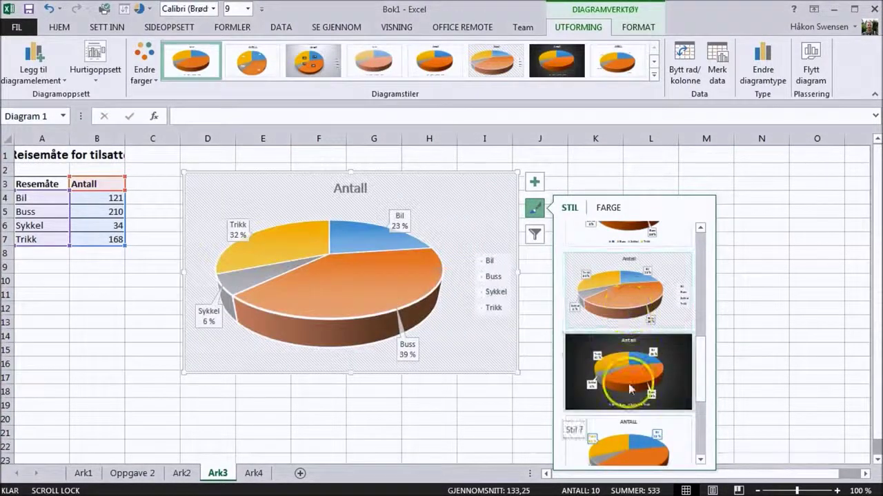
left_click(628, 425)
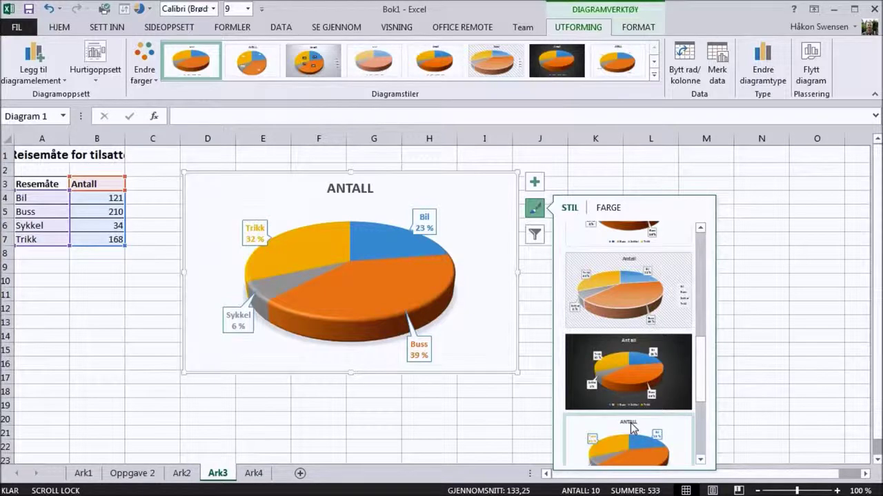
left_click_drag(703, 397, 705, 249)
left_click(642, 254)
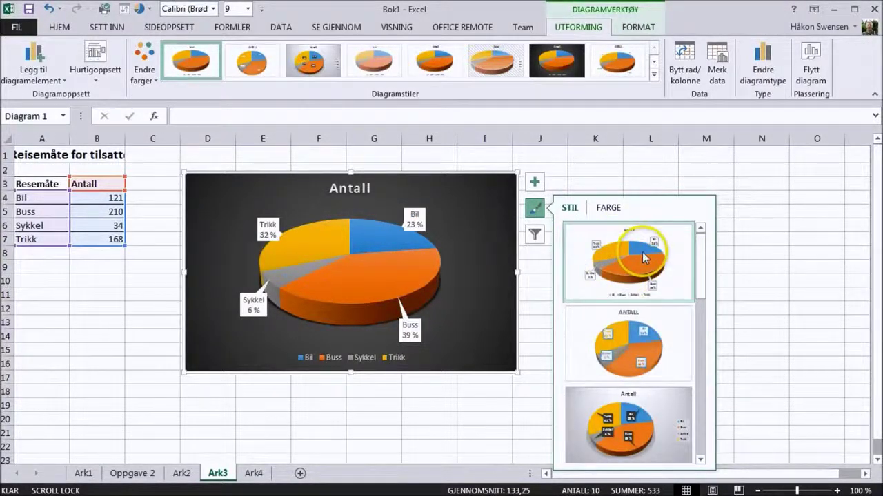
left_click(535, 235)
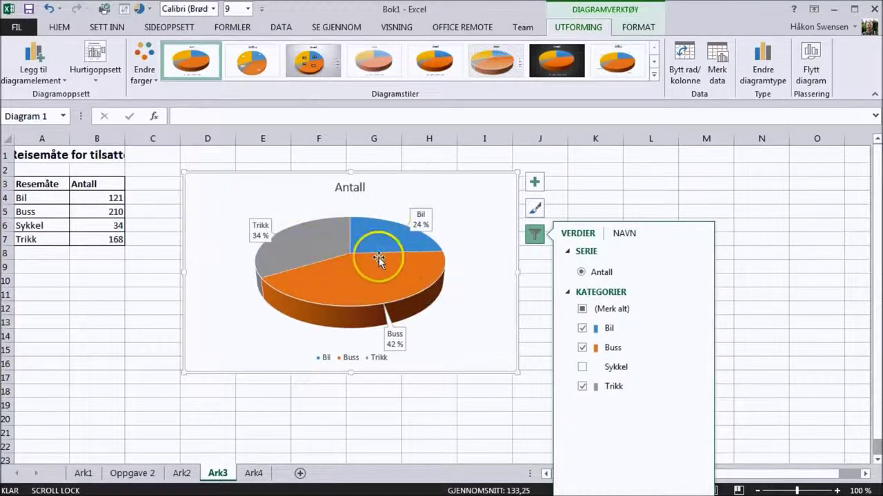
Step: Re-include Sykkel in the pie, keeping the series name taken from row 3
left_click(582, 367)
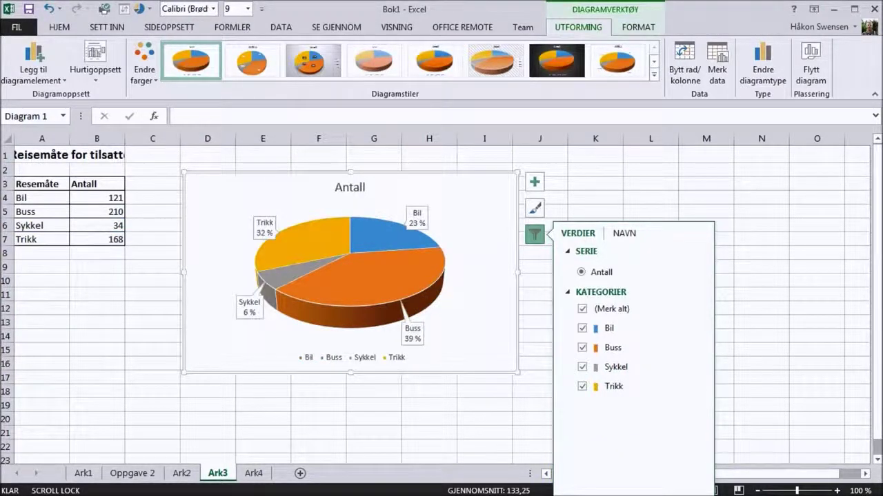
left_click(625, 234)
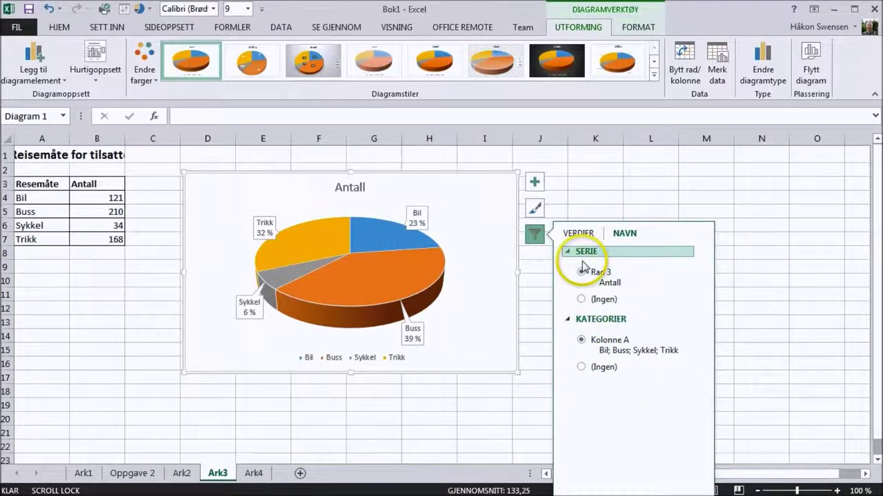
left_click(581, 300)
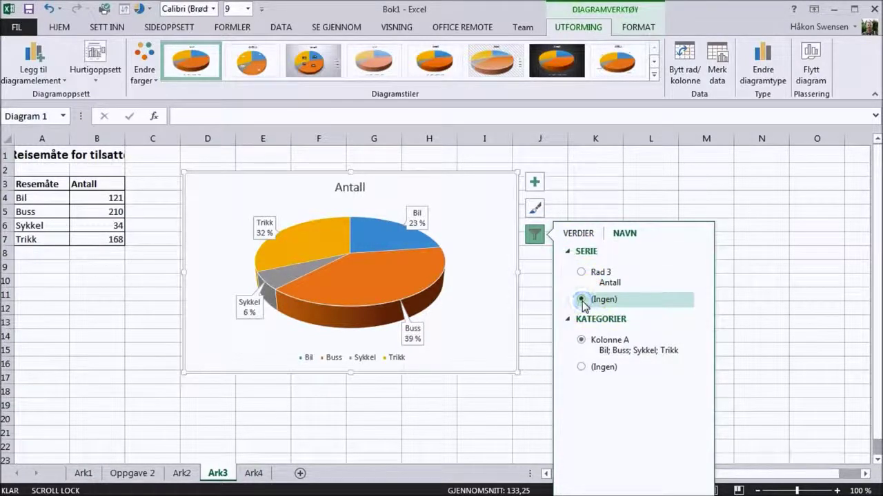
left_click(581, 272)
left_click(575, 234)
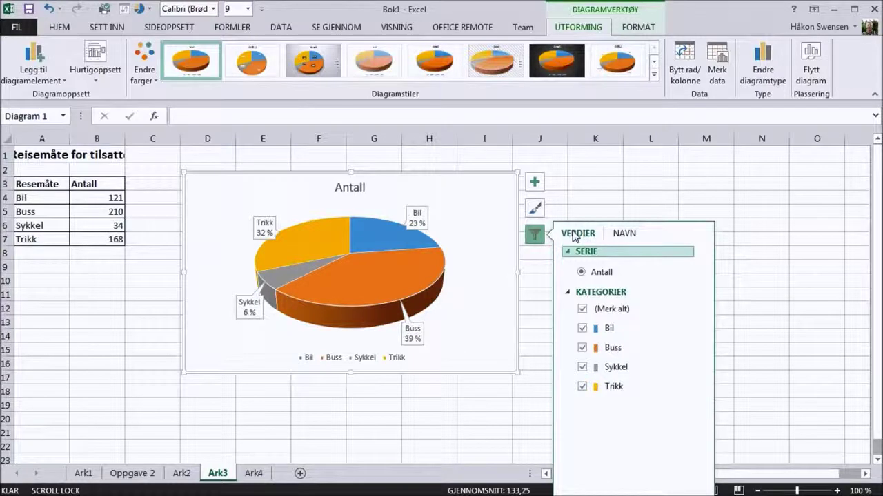
left_click(536, 209)
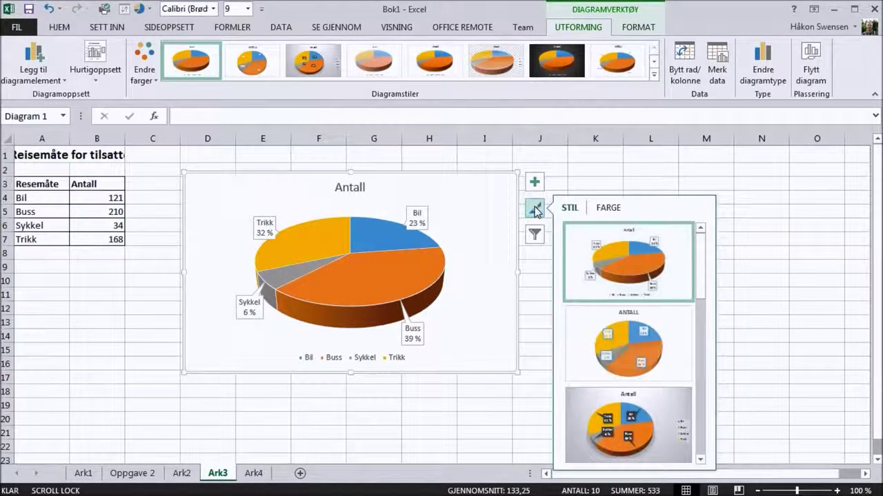
Step: Try green, blue and orange palettes, then restore the pie's original multicolour palette
left_click(610, 207)
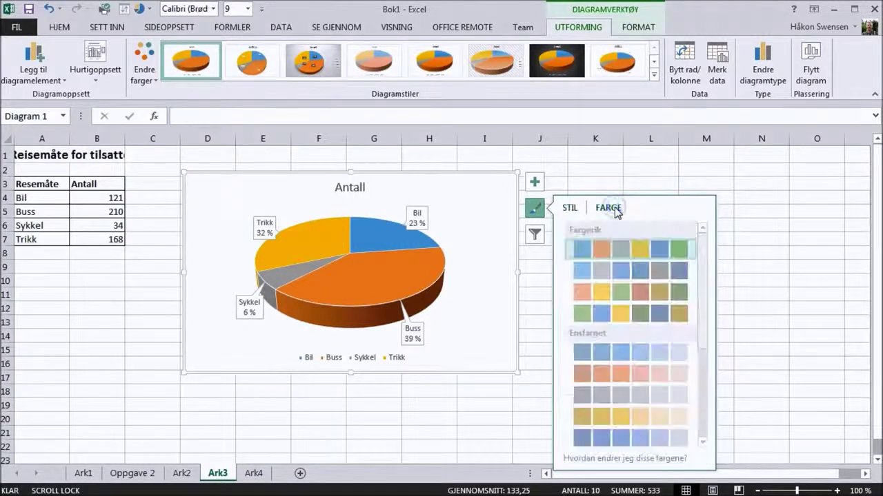
left_click(579, 270)
left_click(579, 295)
left_click(580, 315)
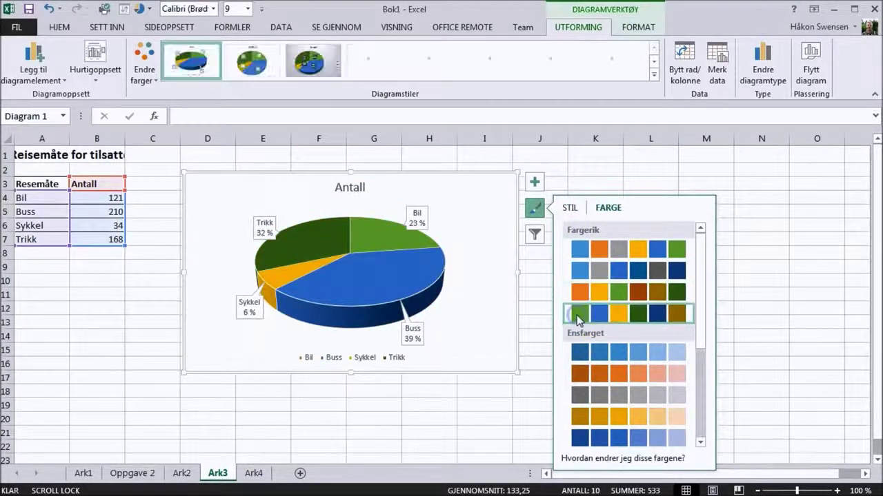
left_click(578, 352)
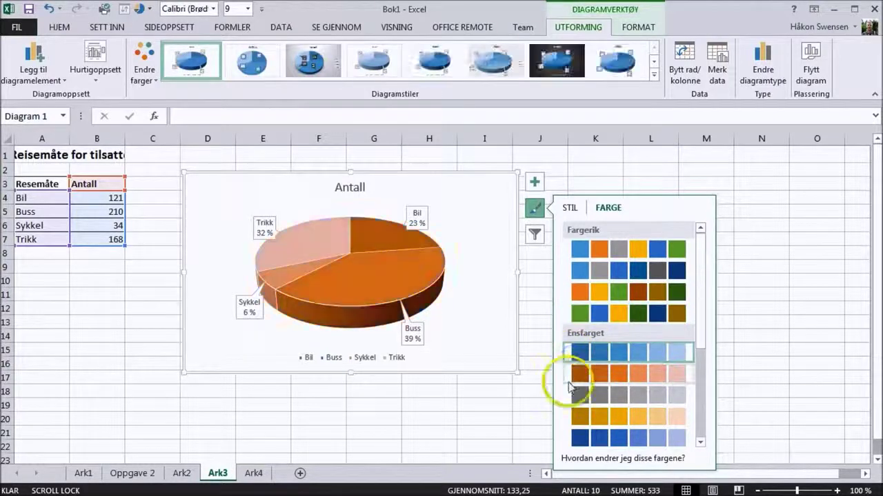
left_click(569, 375)
left_click(579, 250)
left_click(584, 181)
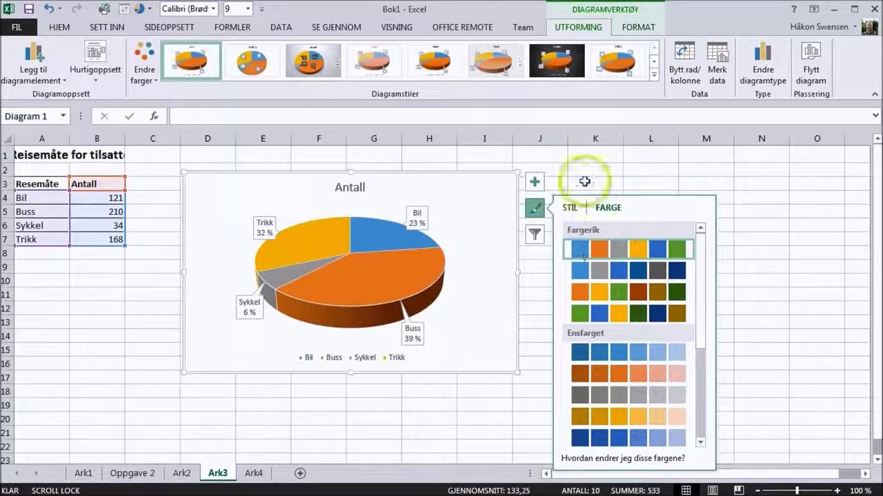
left_click(477, 198)
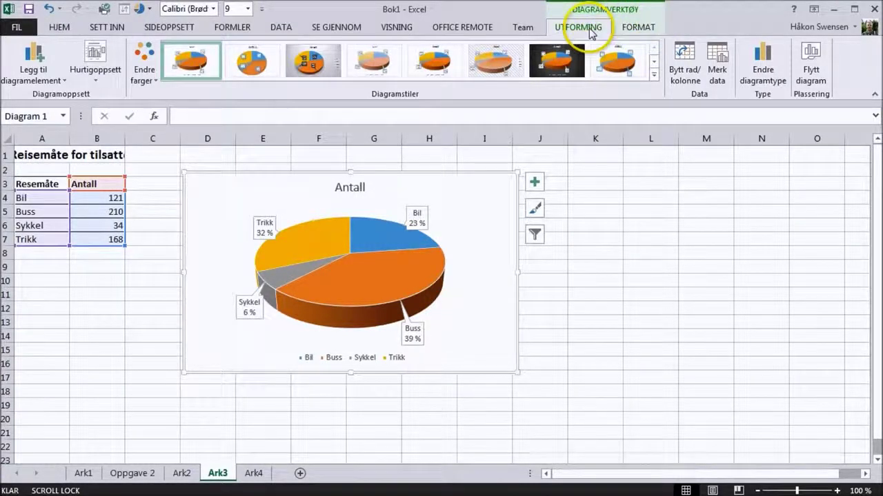
Step: Browse the expanded chart style gallery without applying a style, then show the Format options
left_click(653, 77)
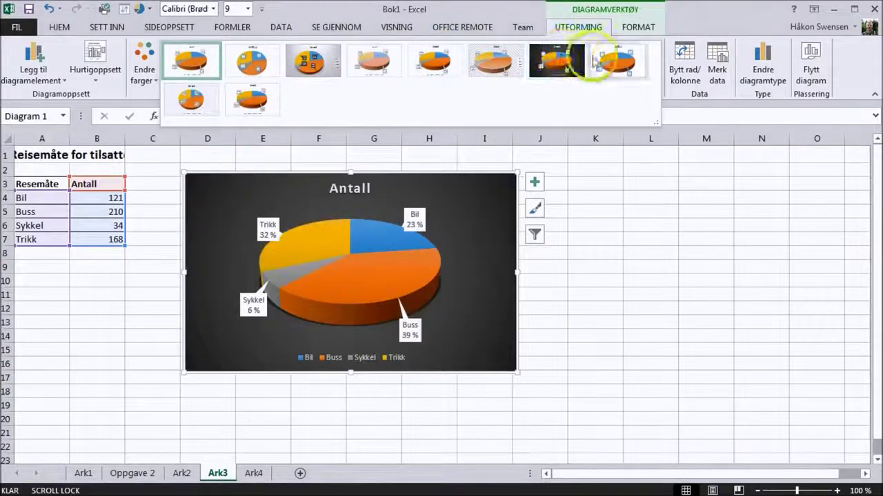
left_click(624, 102)
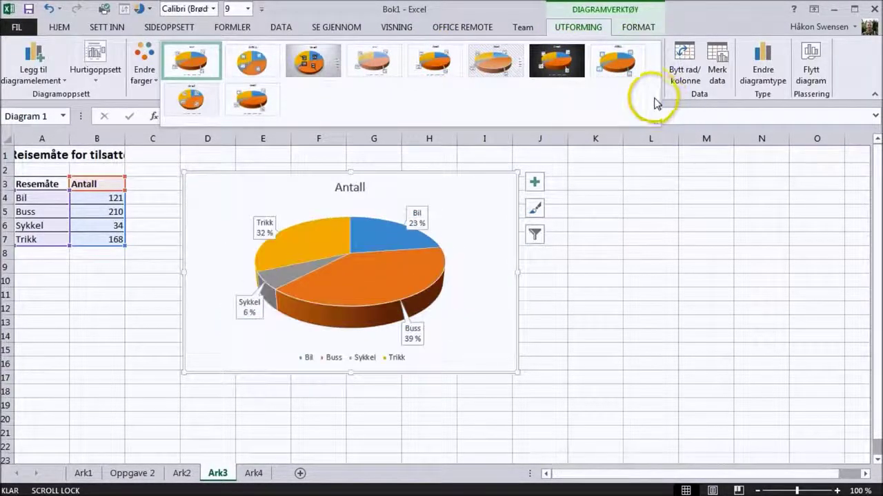
left_click(631, 27)
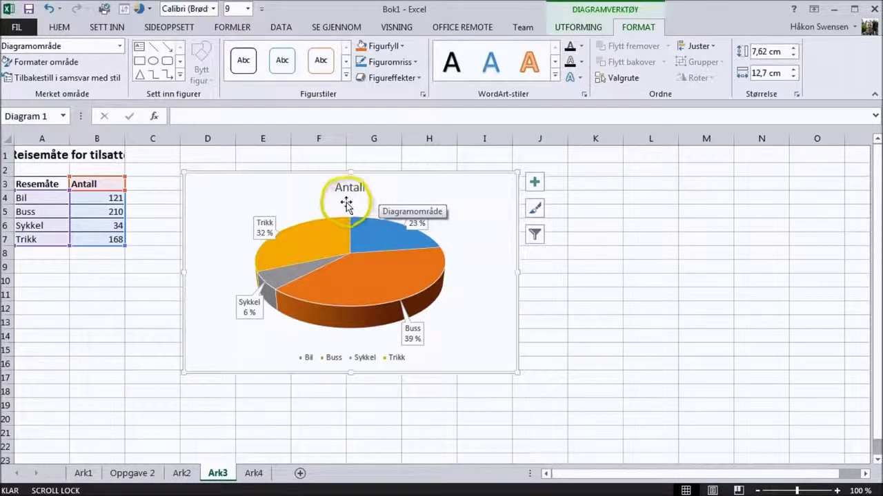
Step: Explode the Bil slice outward from the 3D pie, then go to sheet Ark4
left_click(462, 258)
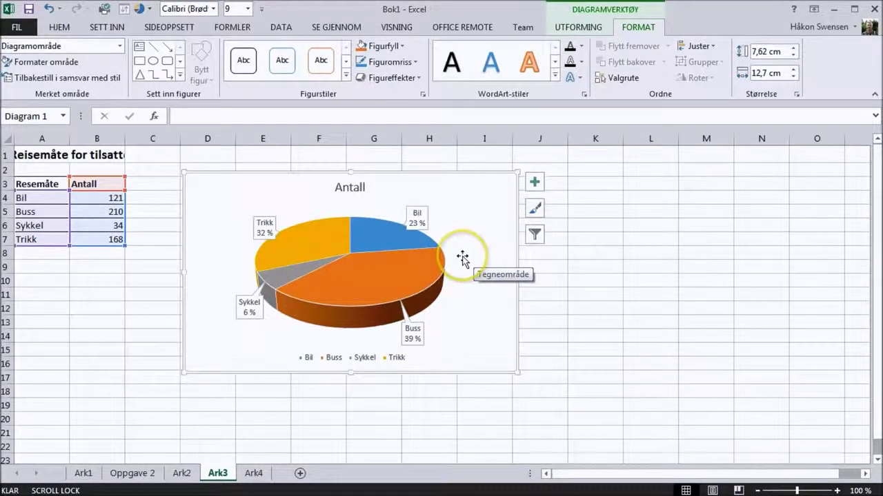
left_click(386, 236)
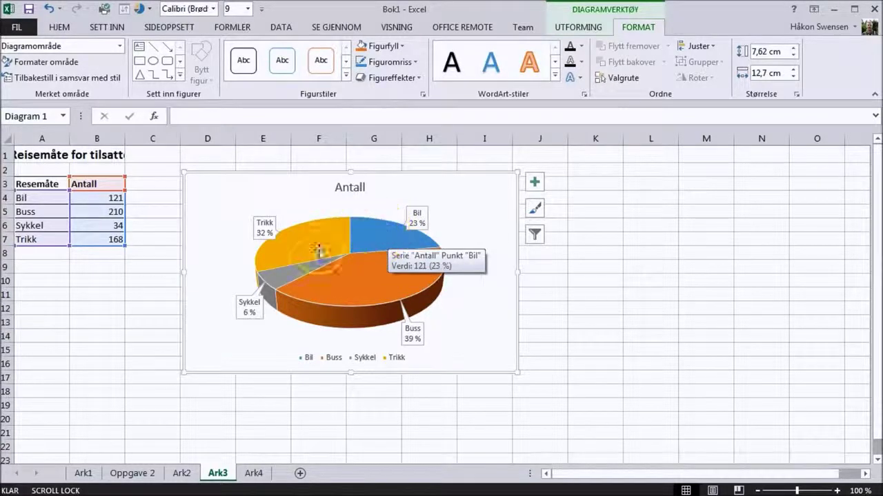
left_click(377, 251)
left_click(381, 240)
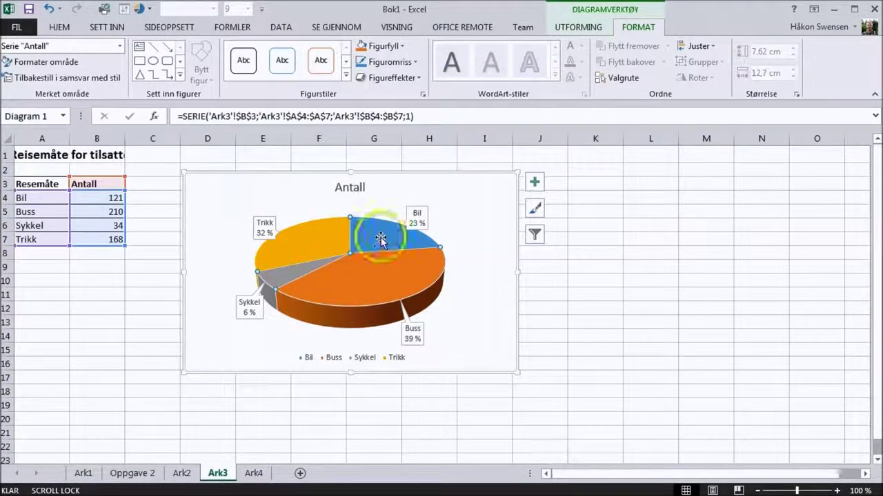
left_click(331, 297)
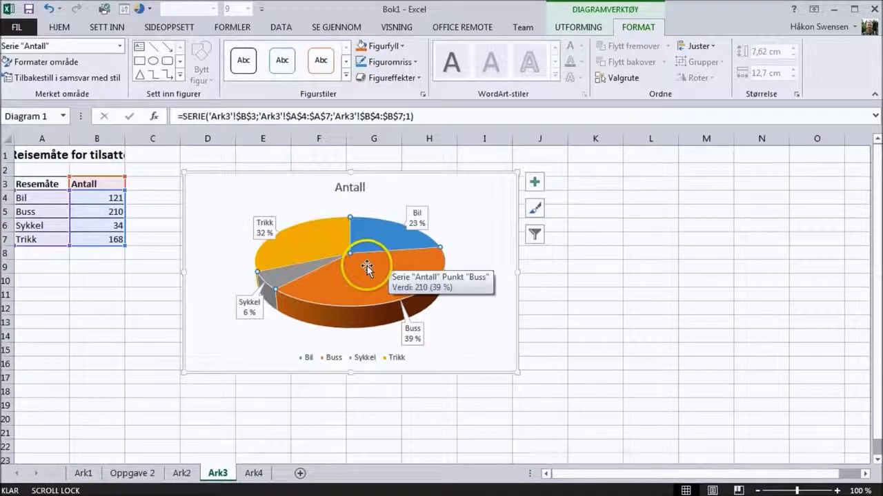
left_click(377, 240)
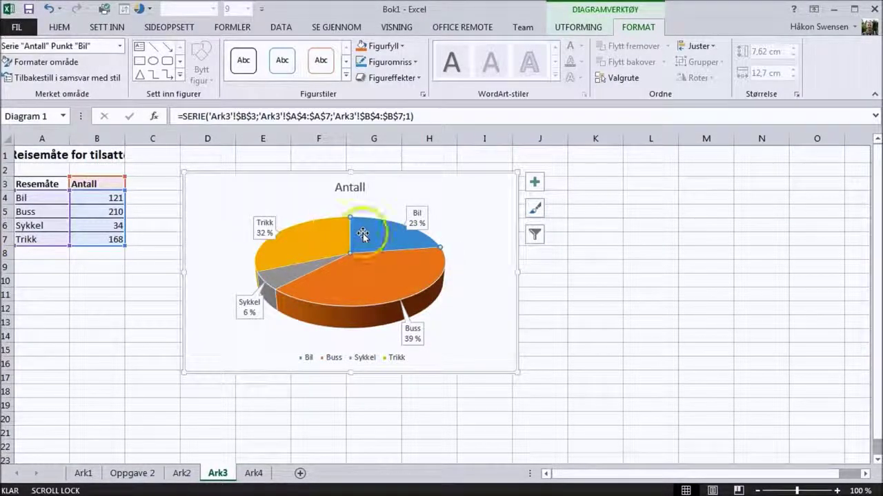
left_click(352, 255)
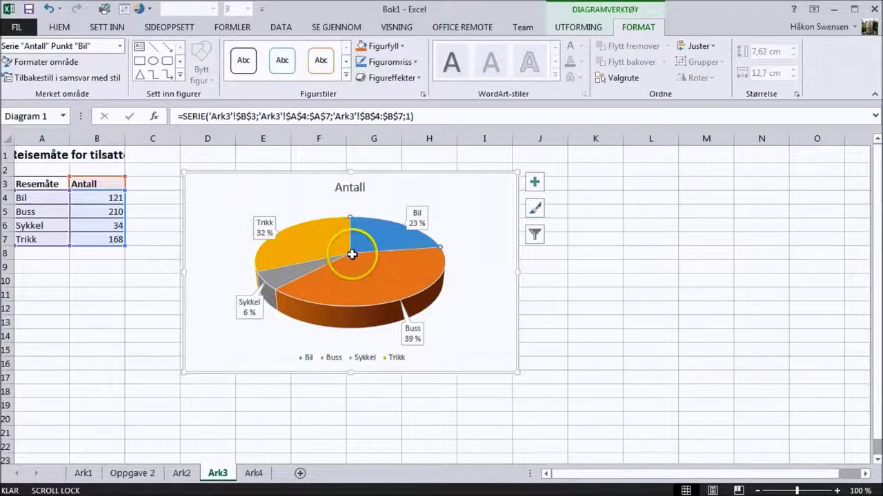
left_click(384, 235)
left_click_drag(399, 224, 404, 216)
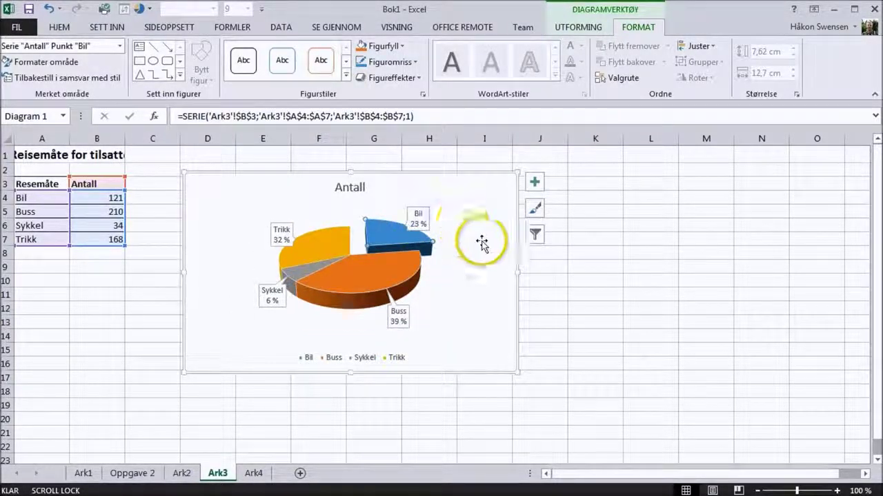
left_click(460, 292)
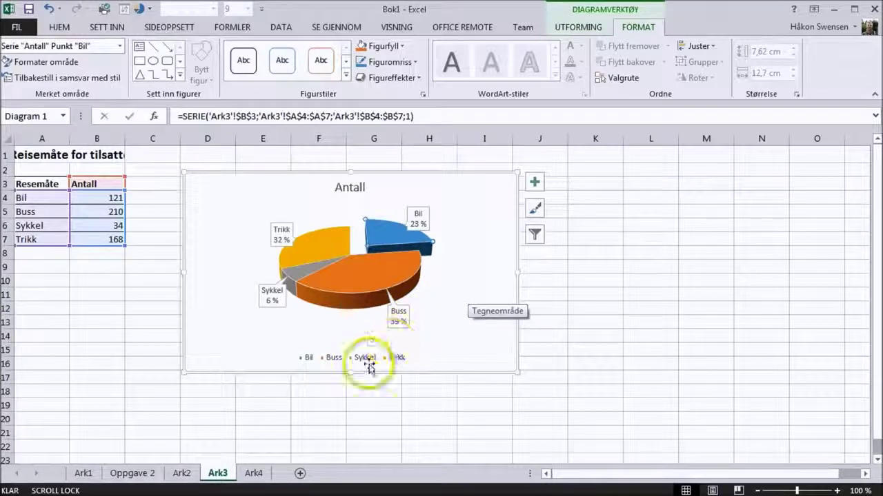
left_click(253, 474)
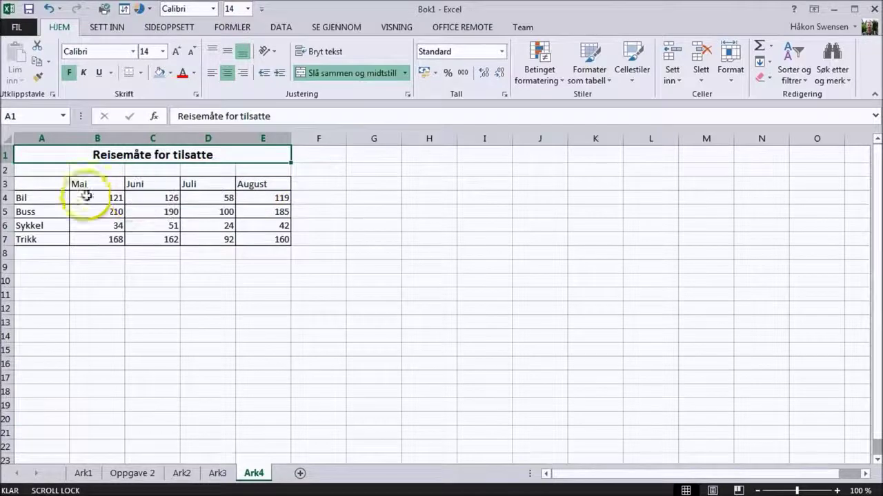
Step: Select the Mai–August travel table A3:E7 on Ark4 and show the Sett inn commands
left_click(44, 186)
left_click_drag(43, 186, 271, 239)
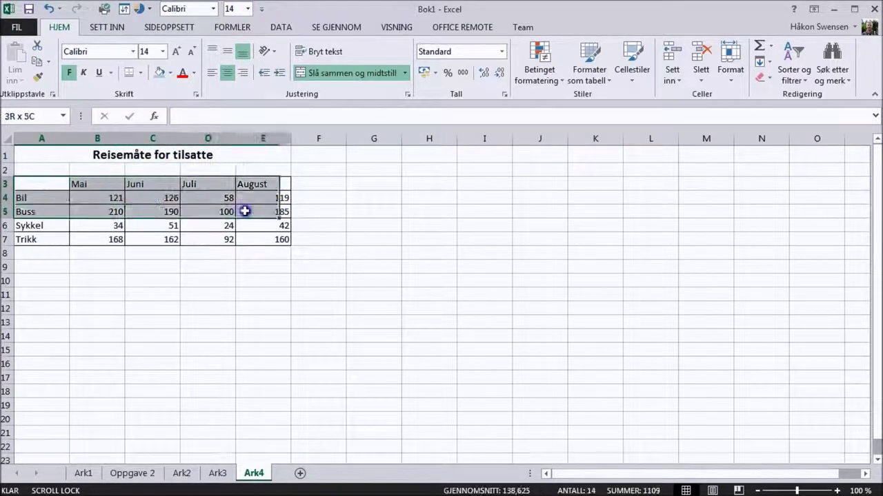
left_click_drag(271, 239, 271, 238)
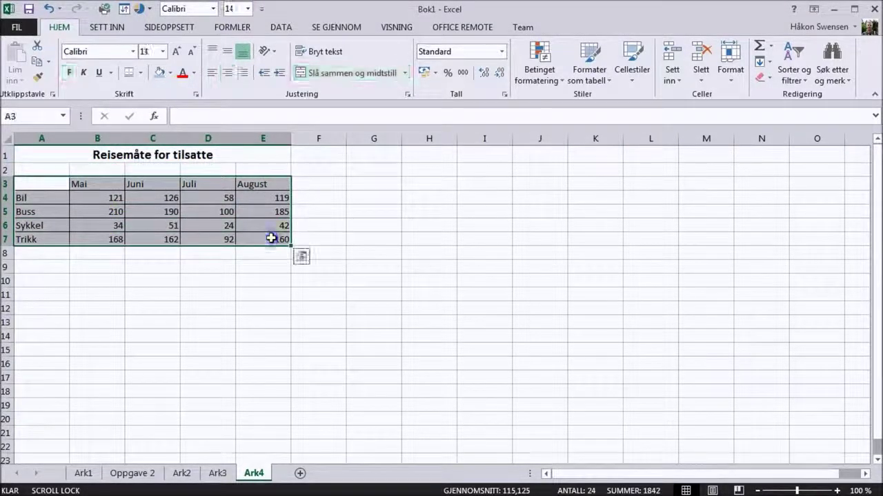
left_click(108, 31)
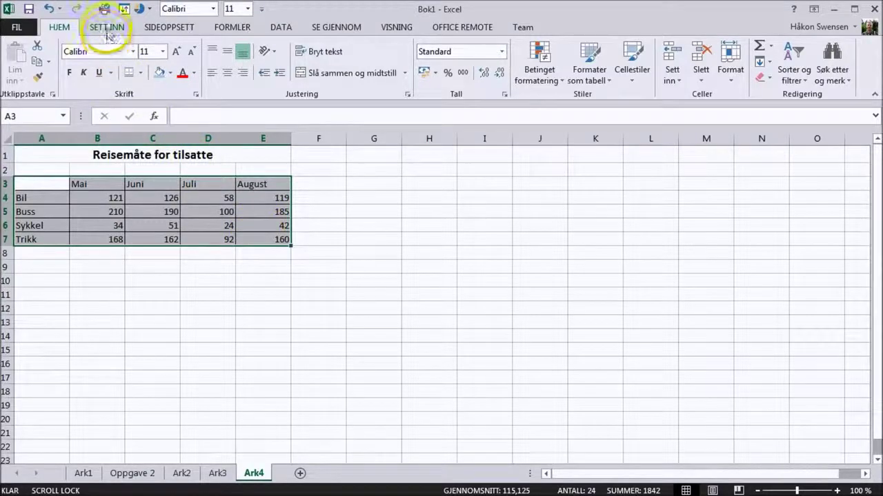
left_click(107, 32)
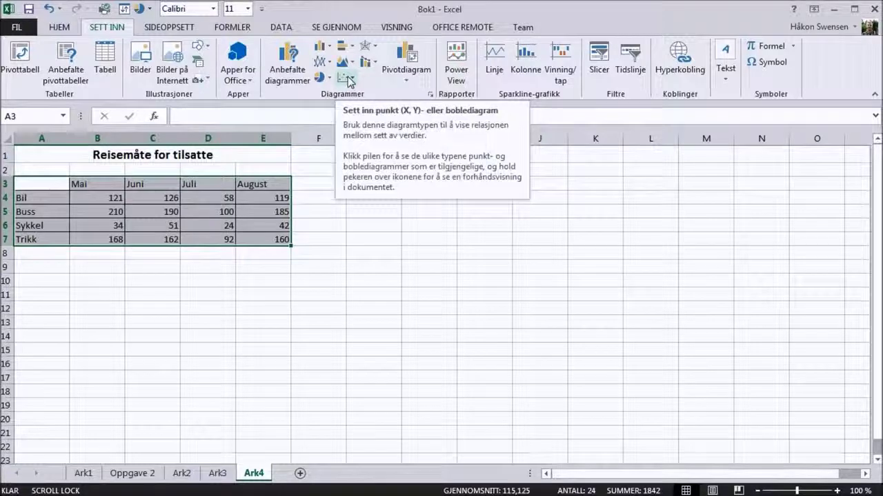
Step: Preview the recommended line, stacked column, stacked area, scatter and stacked bar charts for the data
left_click(289, 72)
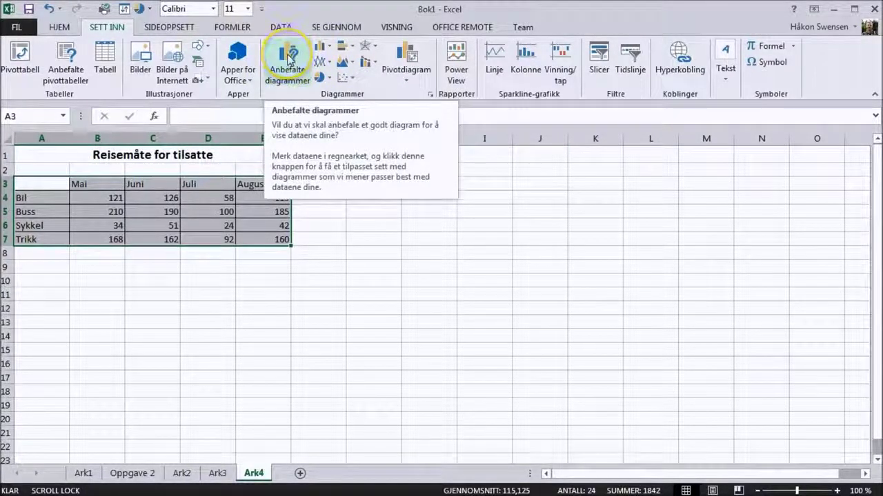
left_click(289, 59)
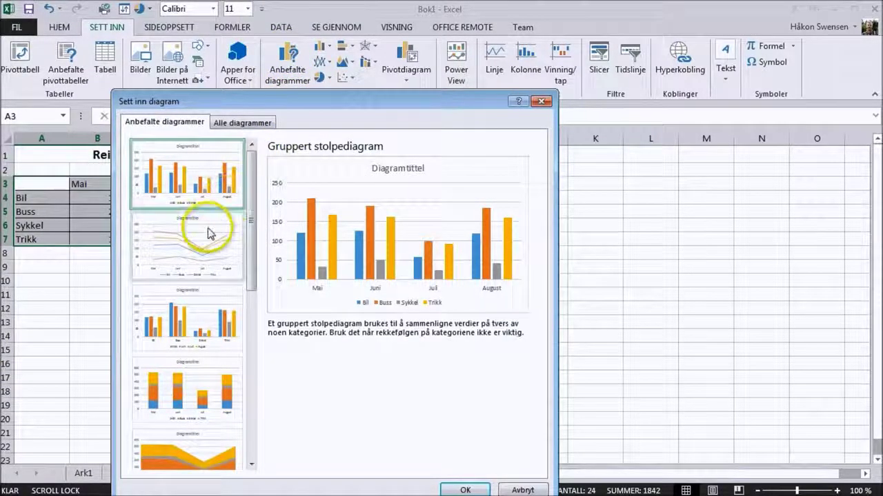
left_click(209, 233)
left_click(199, 317)
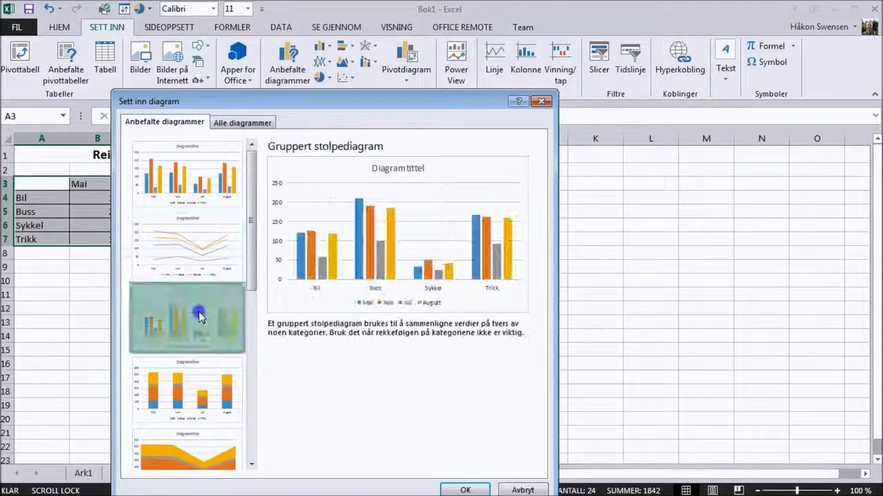
left_click(186, 375)
left_click(181, 461)
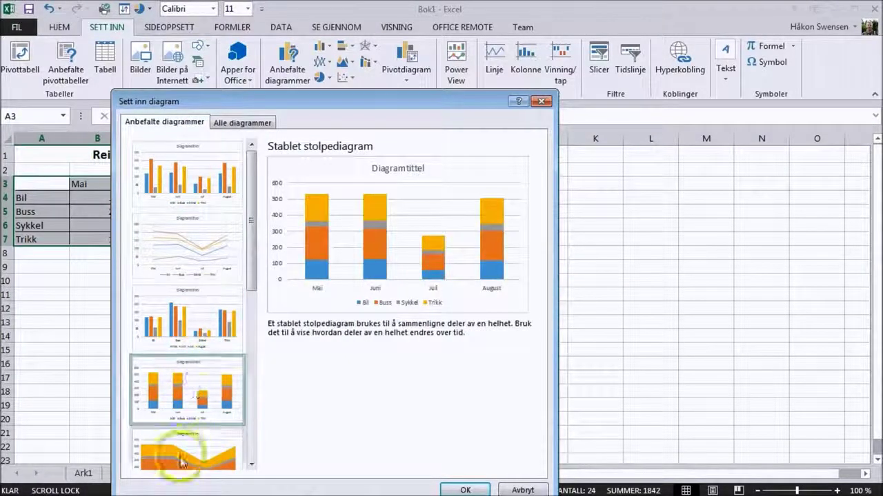
left_click_drag(251, 272, 258, 453)
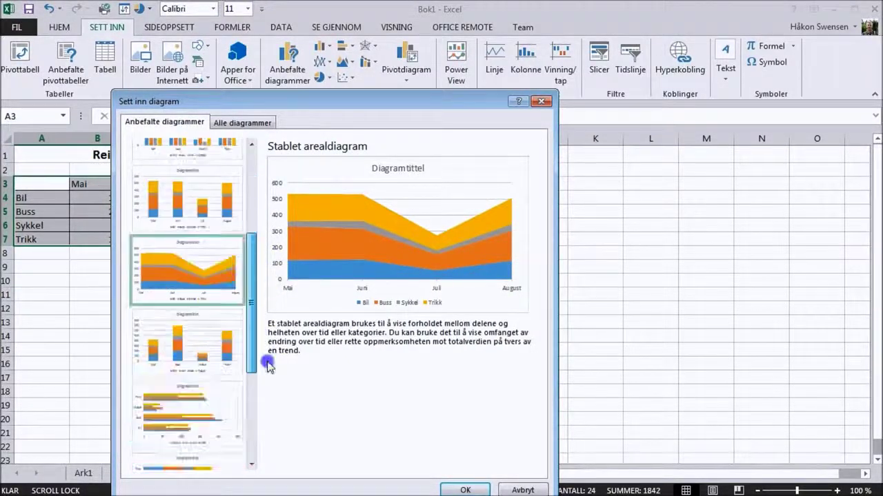
left_click(187, 422)
left_click(196, 369)
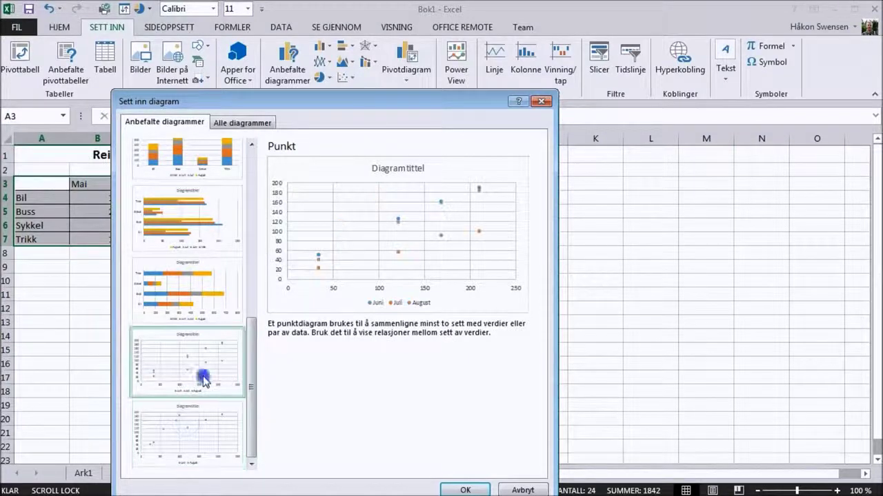
left_click(194, 318)
left_click_drag(252, 384, 247, 148)
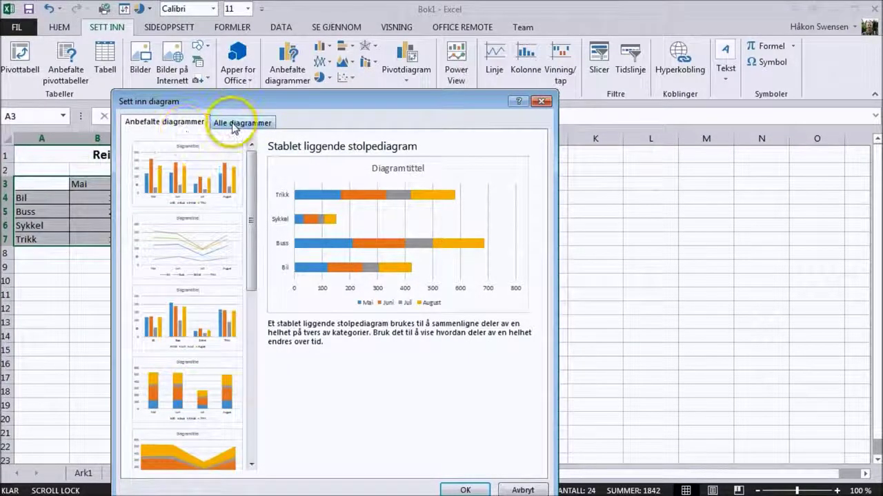
Step: Browse the full chart type list, including the combination and 3D surface charts
left_click(236, 122)
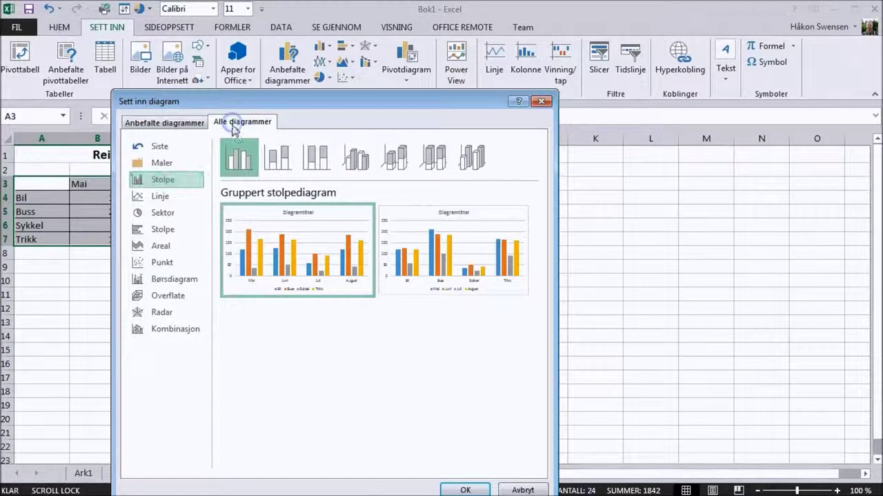
left_click(154, 326)
left_click(155, 312)
left_click(163, 298)
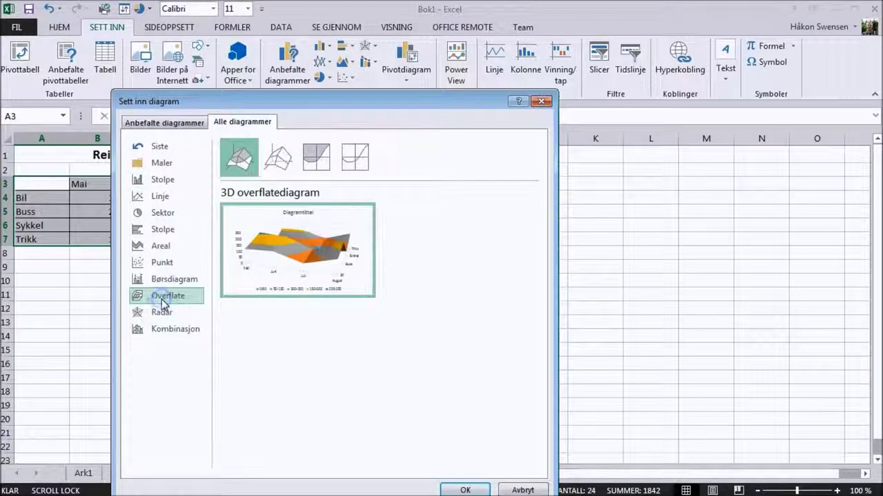
left_click(178, 124)
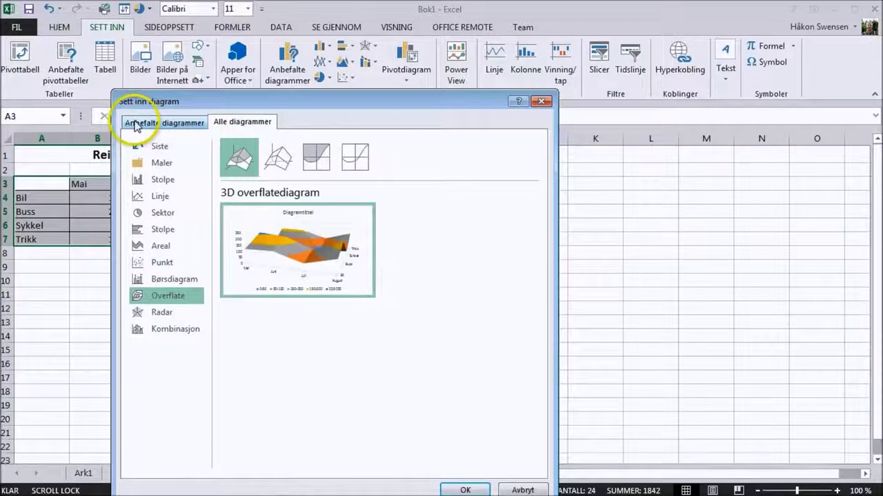
left_click(177, 124)
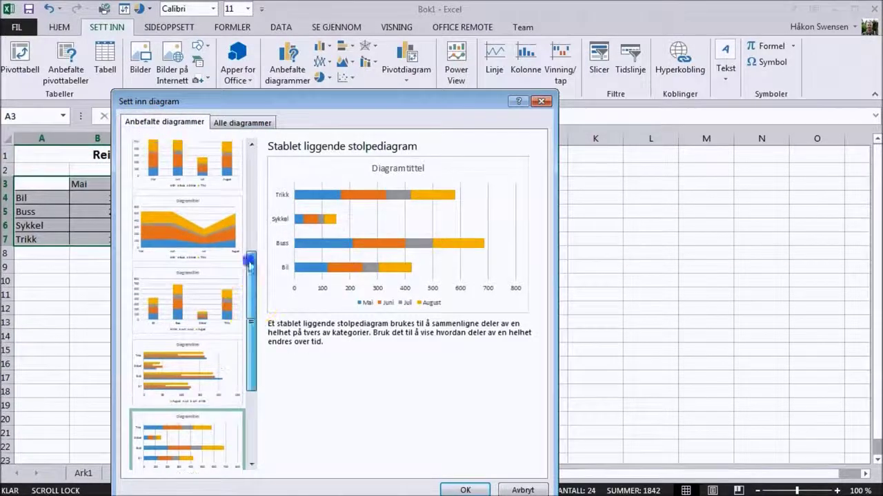
left_click_drag(256, 303, 249, 145)
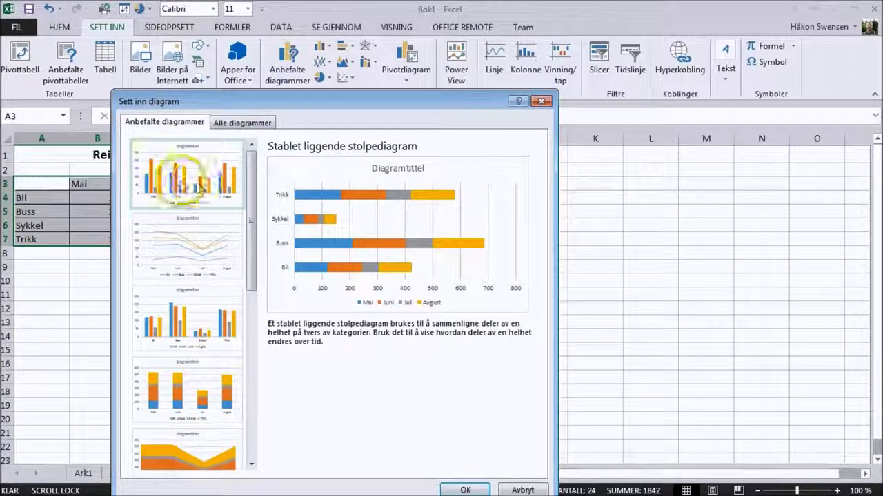
Step: Insert the recommended Clustered Column (Gruppert stolpediagram) chart
left_click(194, 185)
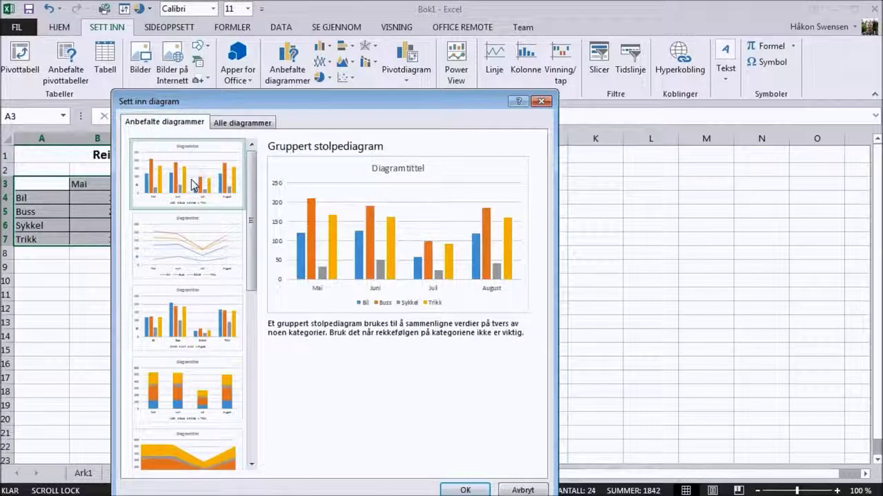
left_click(194, 184)
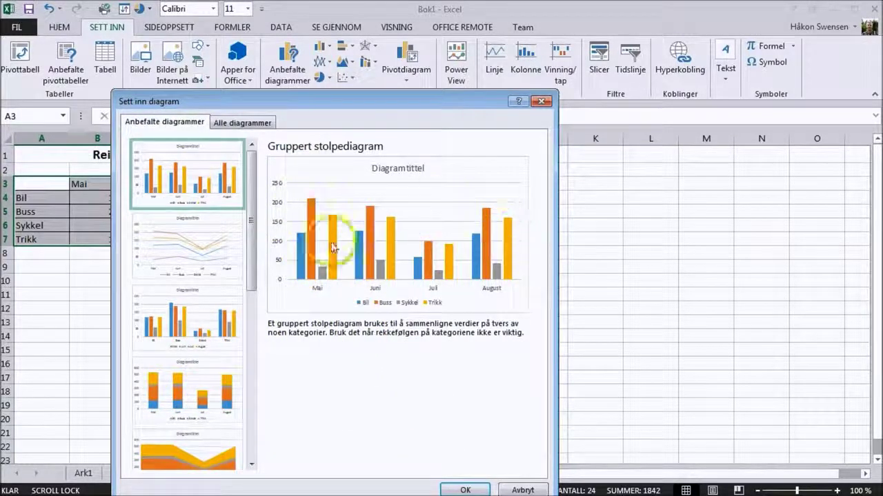
left_click(465, 490)
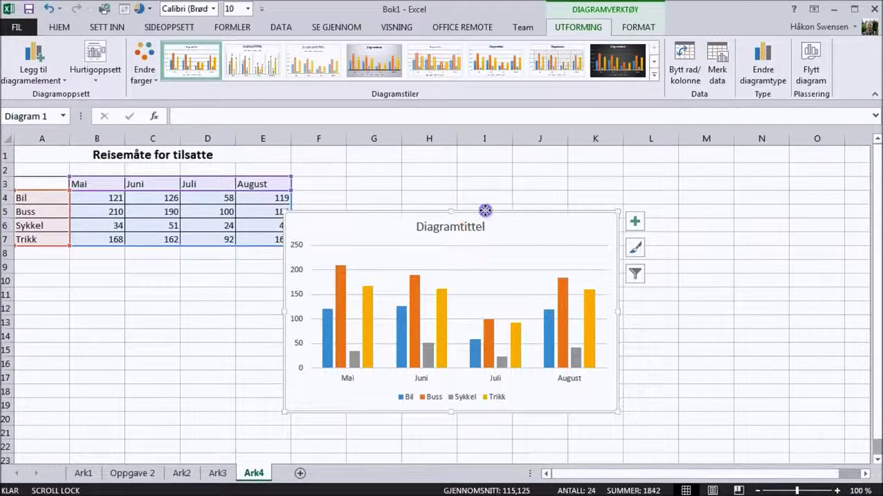
Step: Place the chart beside the data table and open More Options for its Chart Title
mouse_move(485, 210)
left_mouse_down()
mouse_move(516, 193)
mouse_move(512, 172)
left_mouse_up()
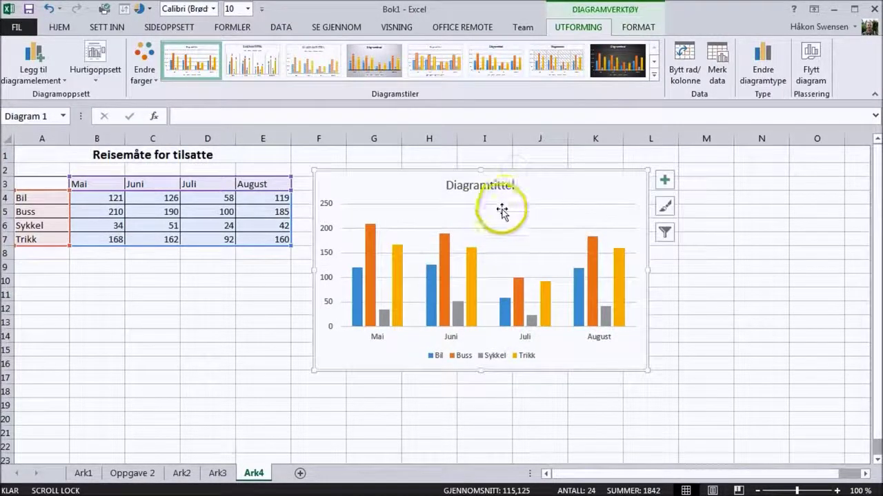
left_click(475, 215)
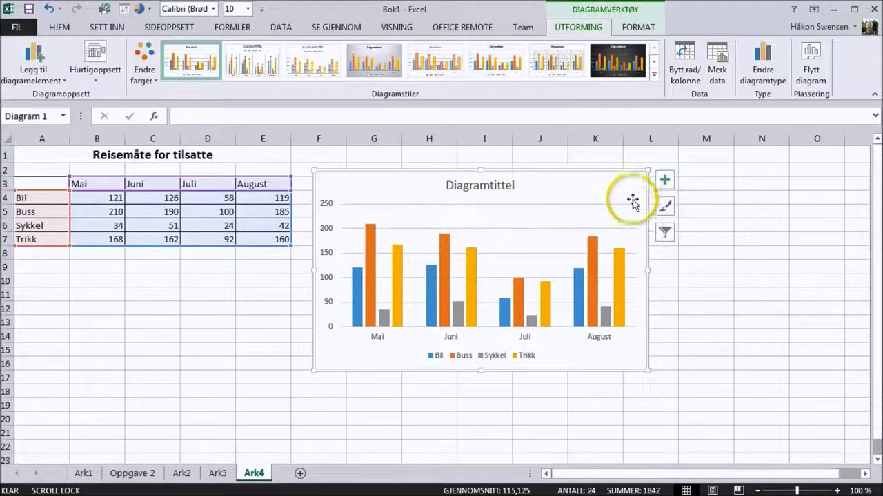
left_click(665, 181)
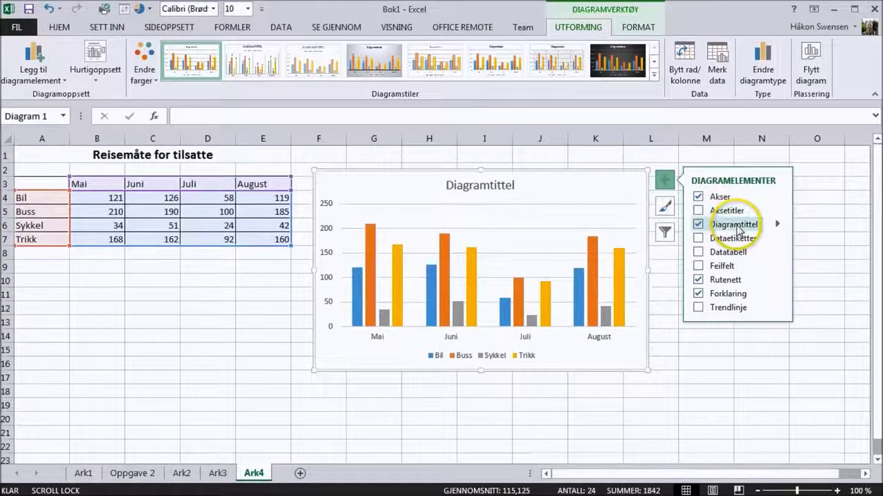
left_click(775, 225)
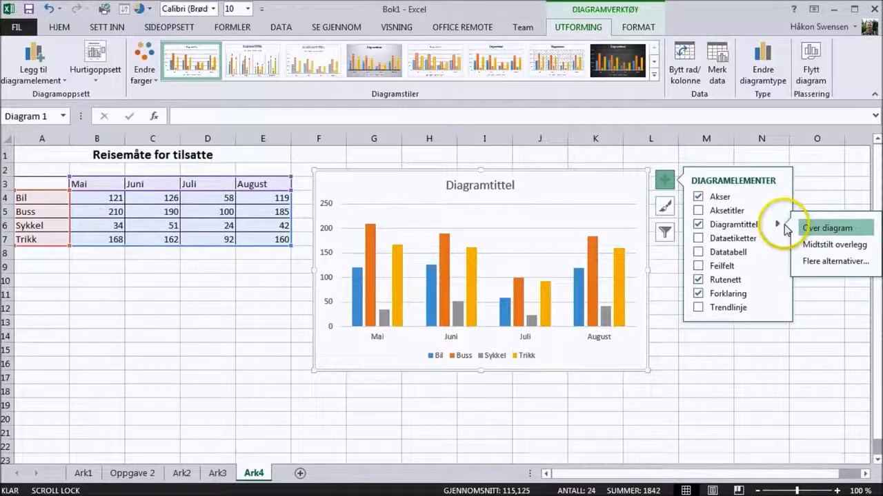
left_click(814, 228)
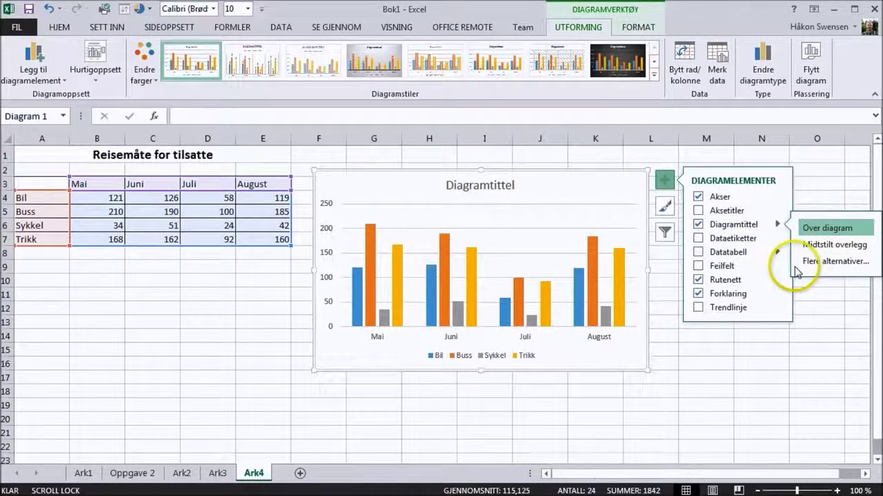
left_click(824, 268)
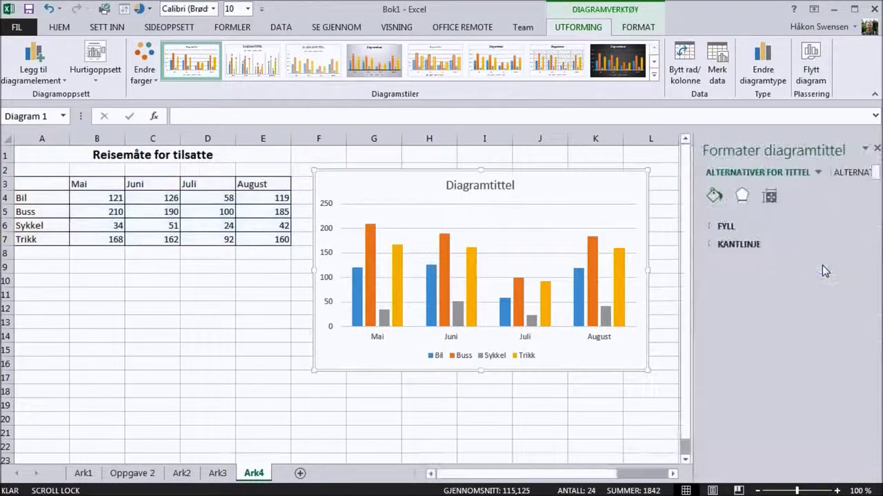
Step: Check the title's fill options, then close the Formater diagramtittel pane
left_click(707, 228)
left_click(704, 227)
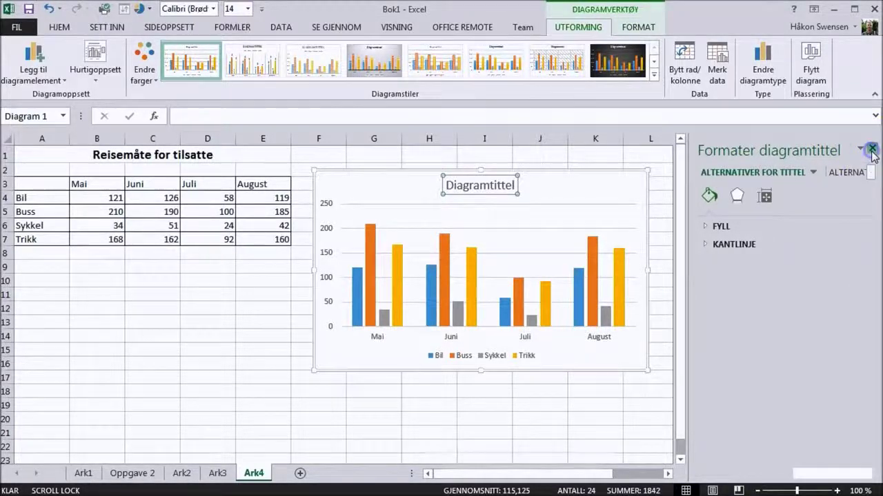
left_click(872, 150)
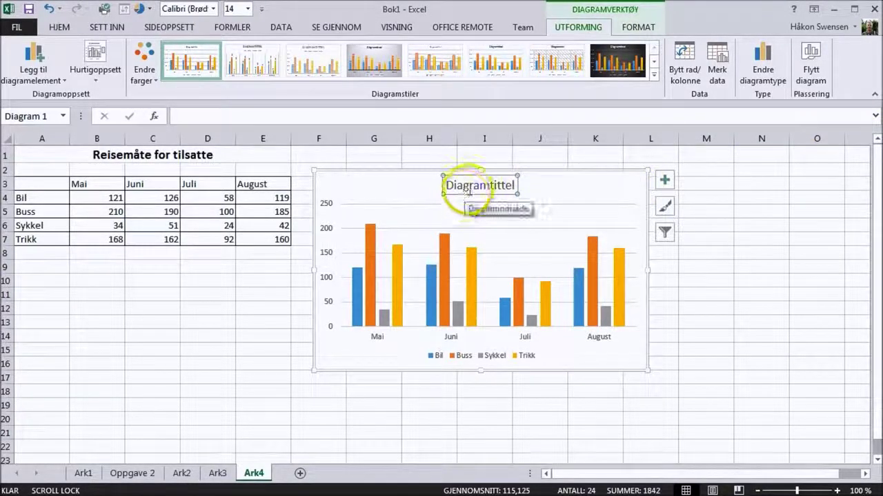
Step: Select the chart title's 'Diagramtittel' text for replacement
left_click(476, 267)
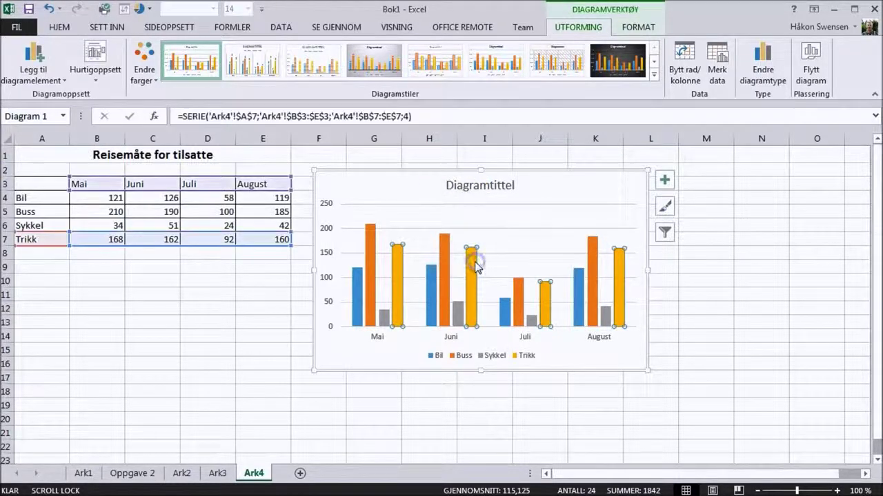
left_click(446, 256)
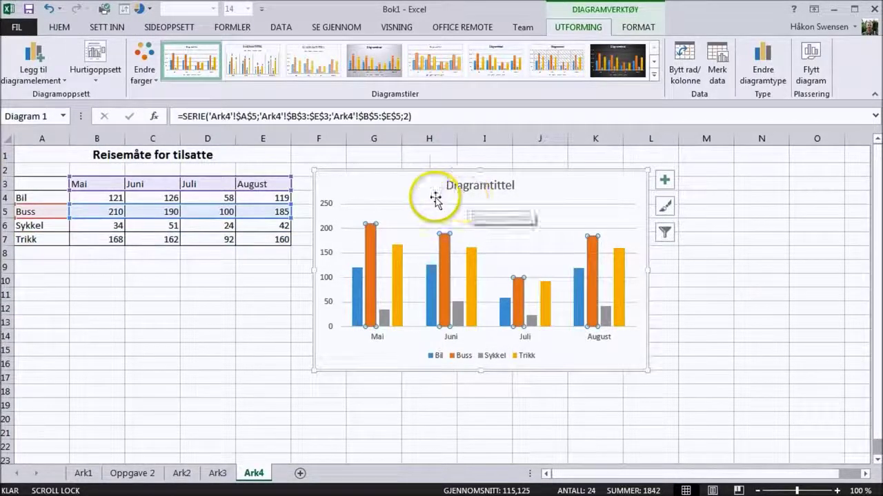
left_click(476, 185)
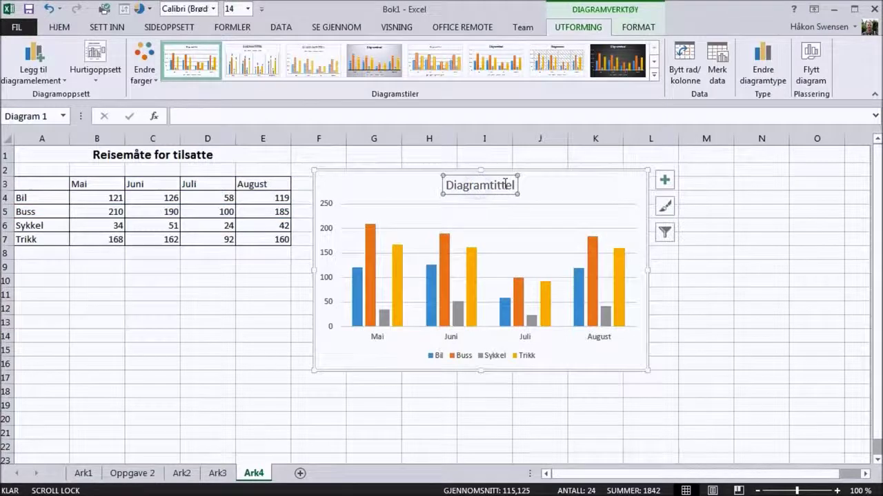
left_click_drag(513, 185, 447, 185)
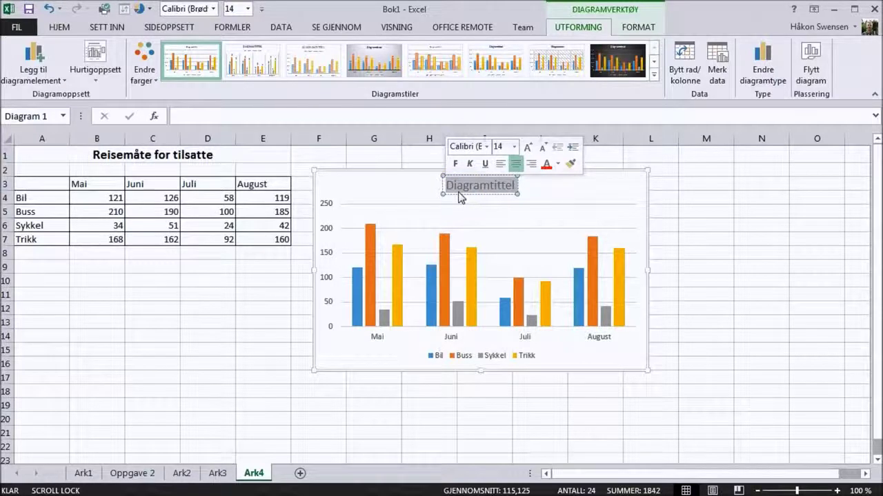
Step: Replace the title 'Diagramtittel' with 'Reisemåte til jobb' and reselect the chart
type("Reis")
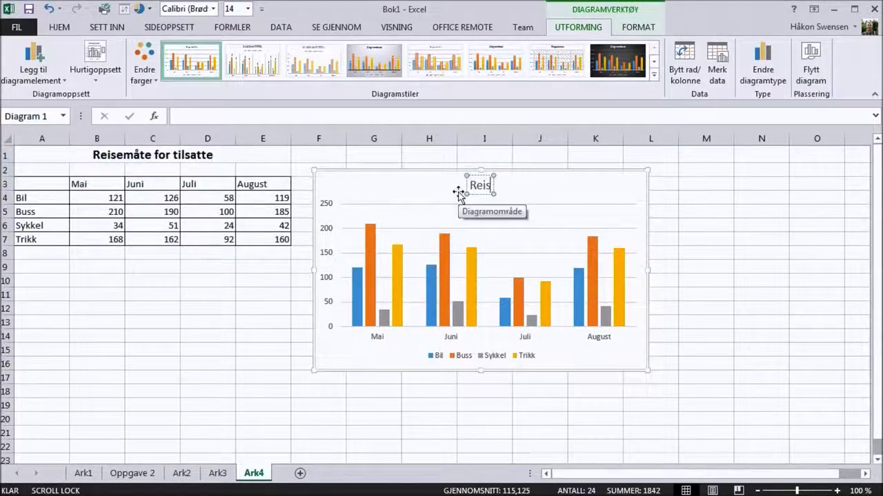
type("emåte til job")
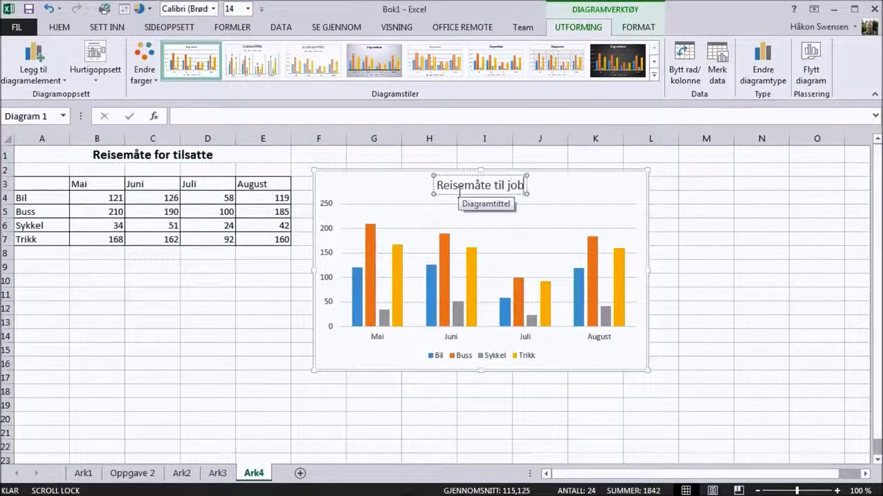
type("b")
left_click(684, 196)
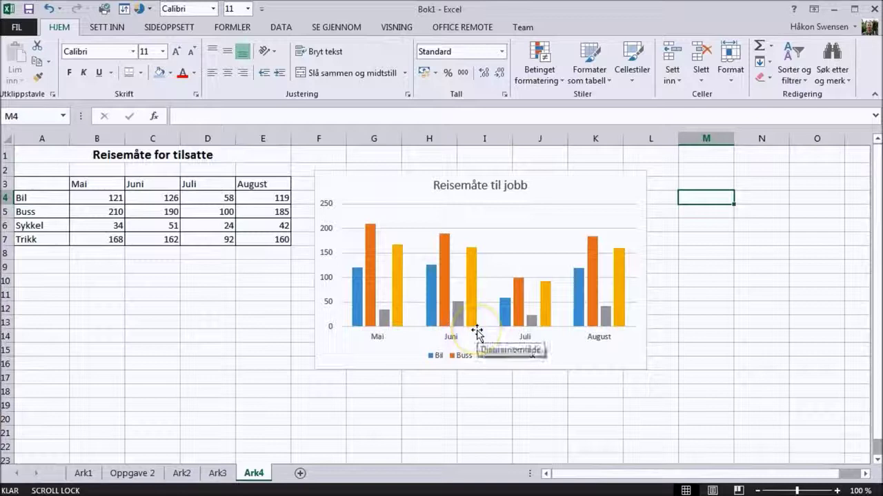
left_click(398, 176)
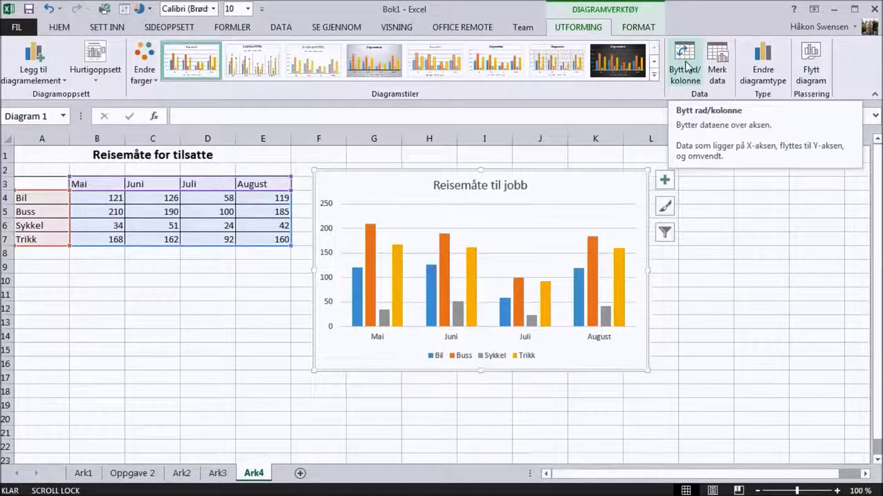
Step: Switch Row/Column so Bil, Buss, Sykkel and Trikk are categories, then go to Ark3
left_click(686, 65)
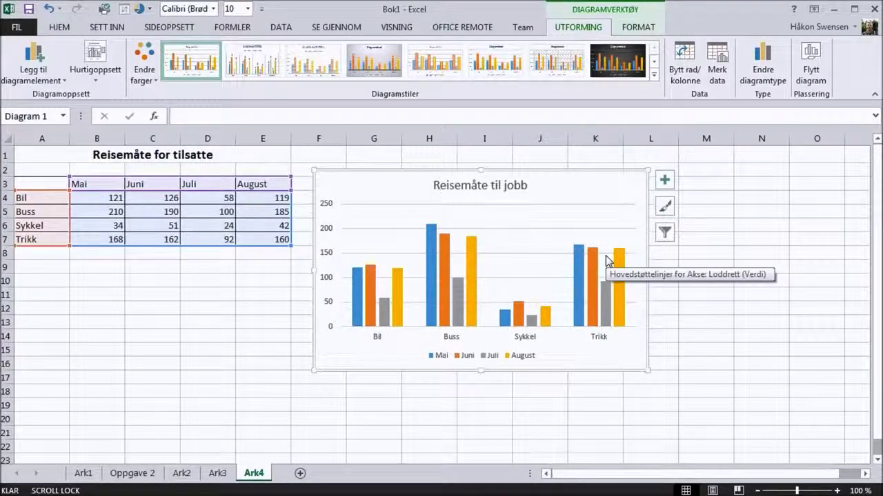
left_click(219, 474)
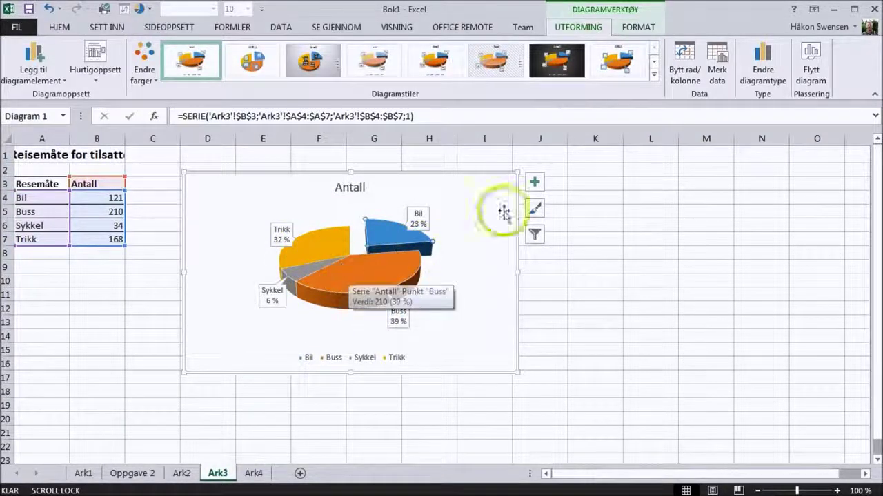
Step: Toggle Switch Row/Column twice on the Ark3 pie chart, then return to Ark4
left_click(685, 60)
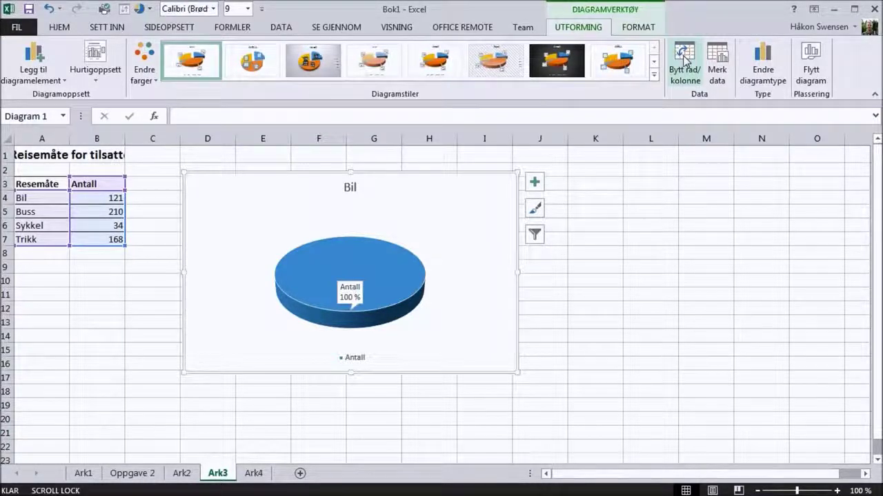
left_click(685, 60)
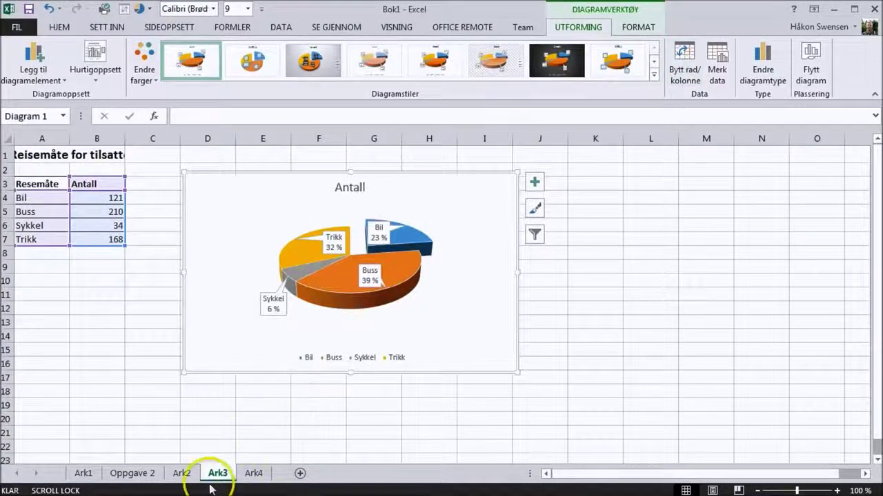
left_click(249, 476)
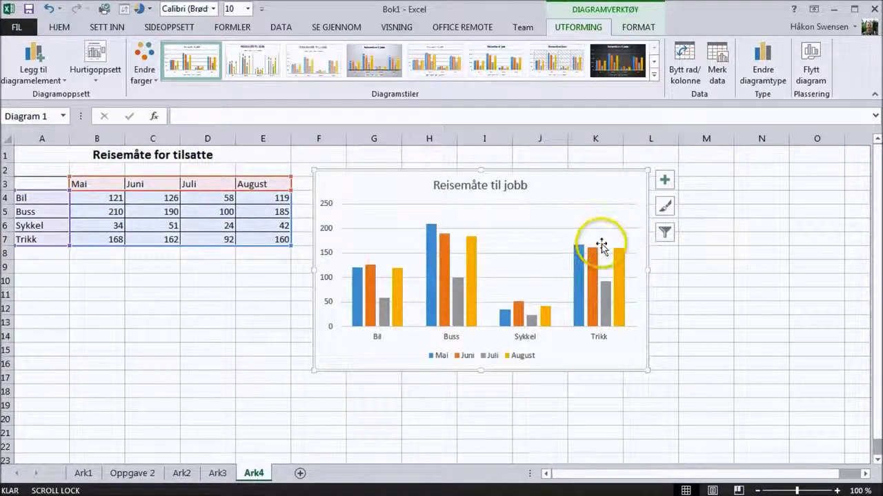